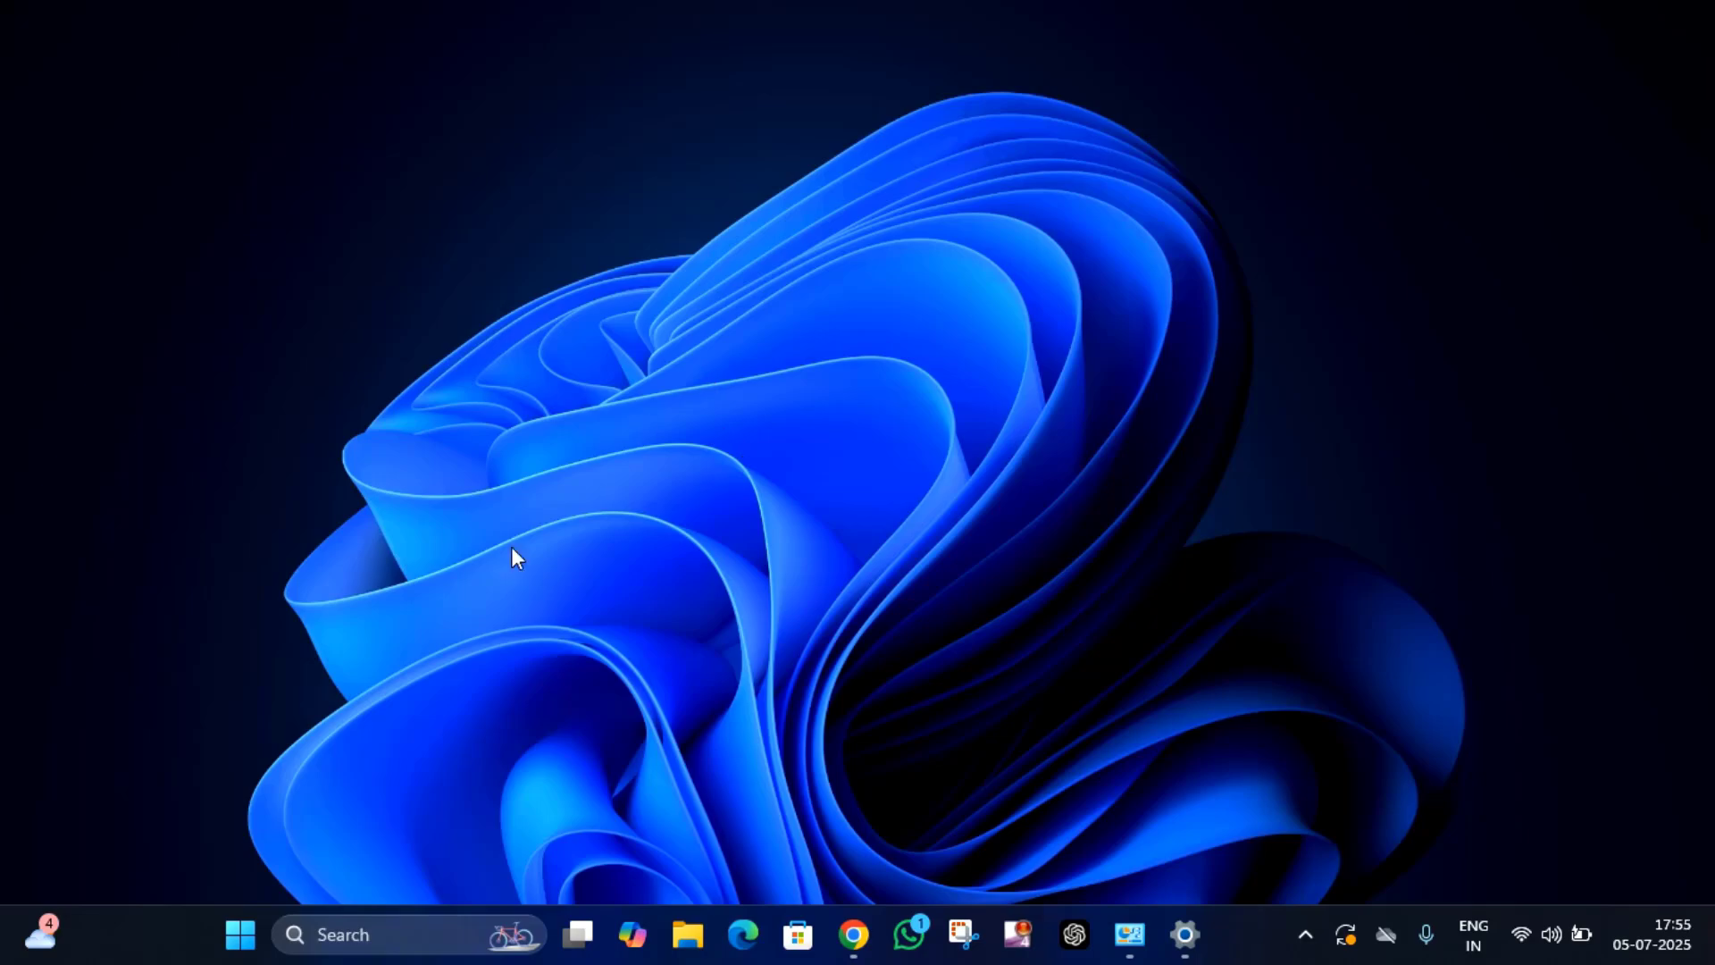
Step: Open Settings from Start and scroll the Windows Update page to the pending cumulative update
left_click(239, 952)
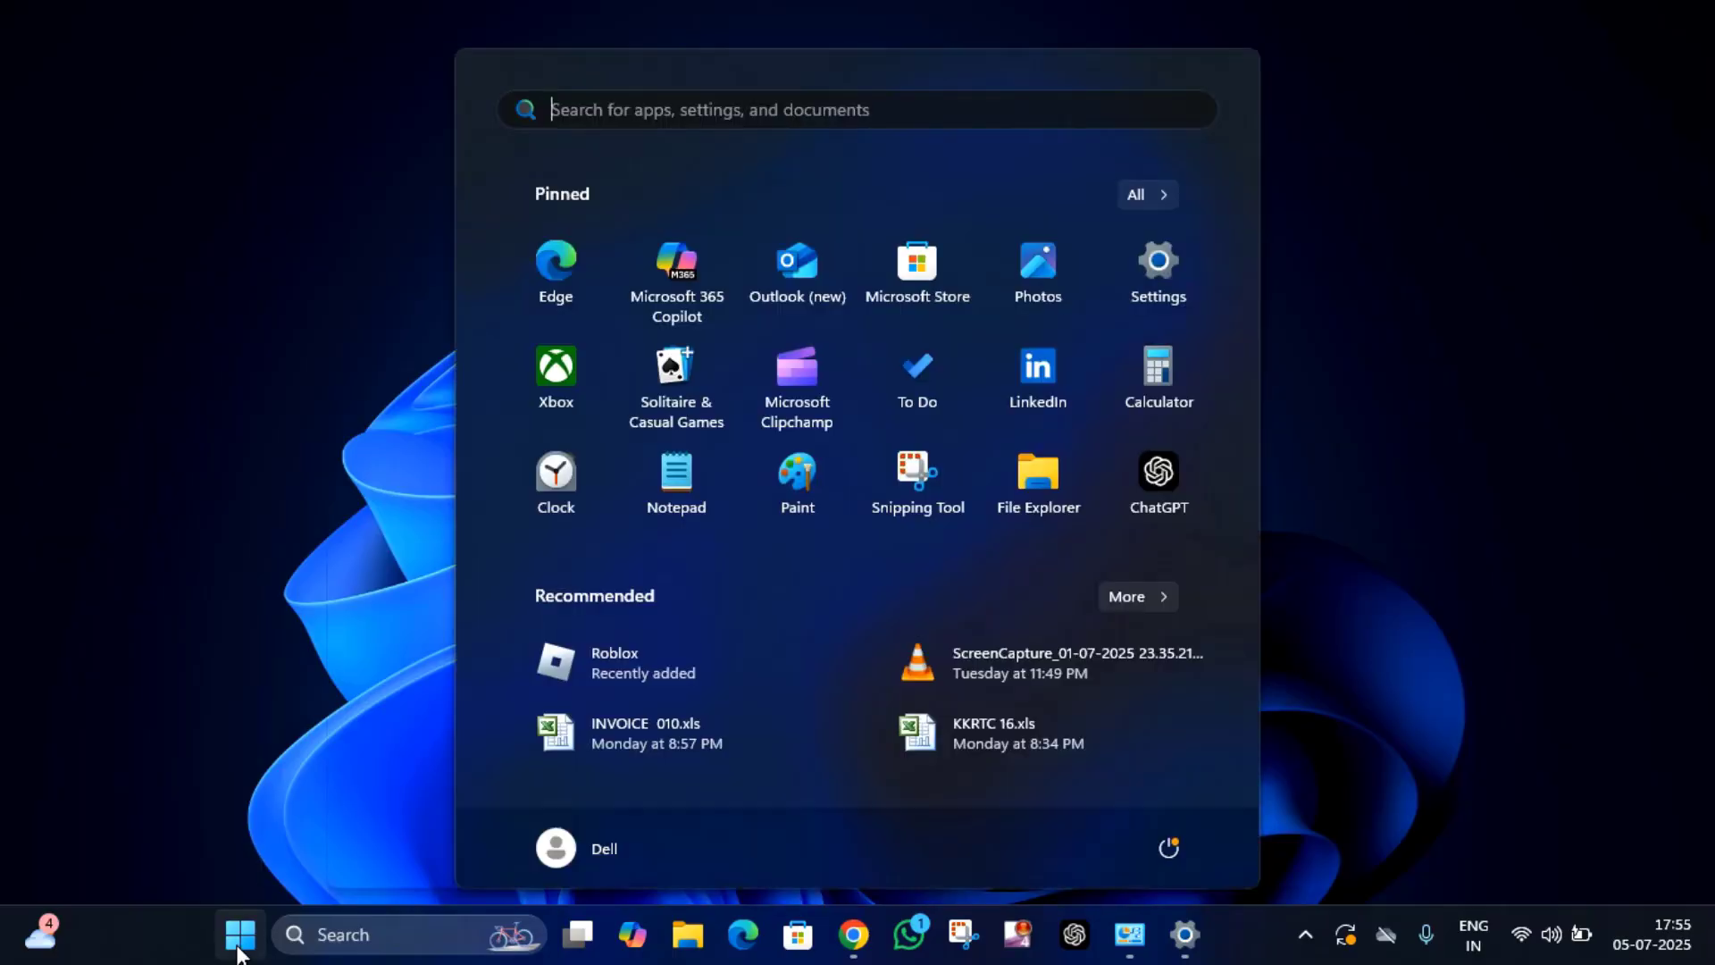
left_click(1176, 272)
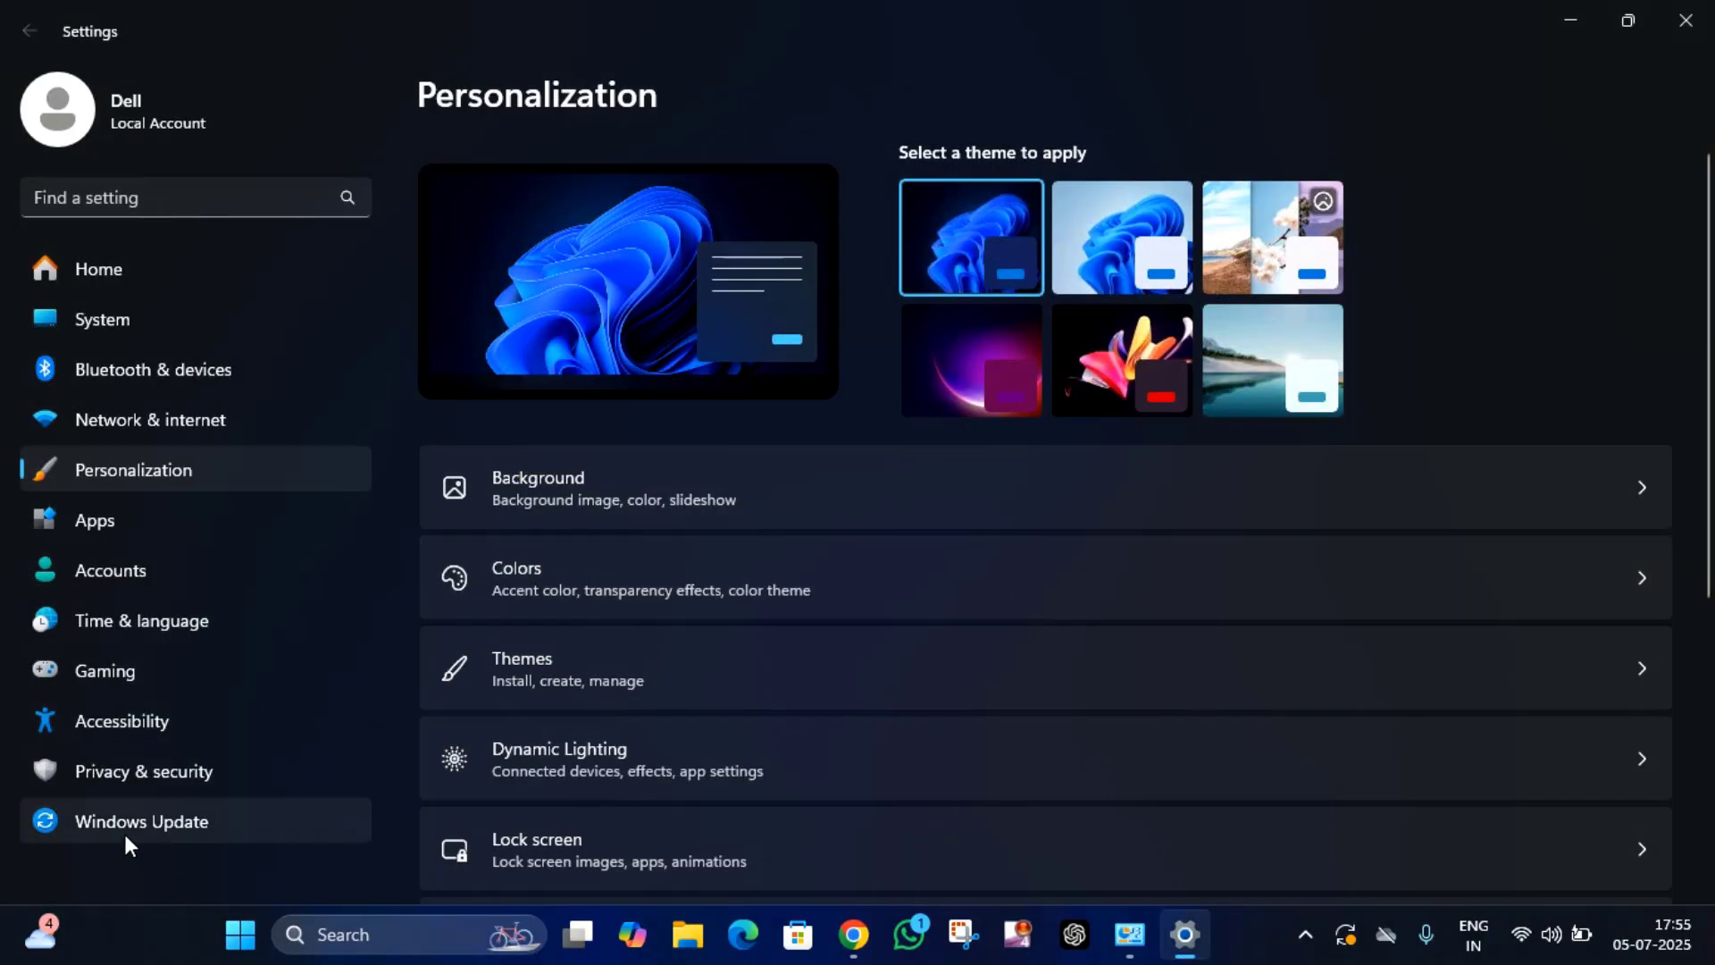
left_click(118, 827)
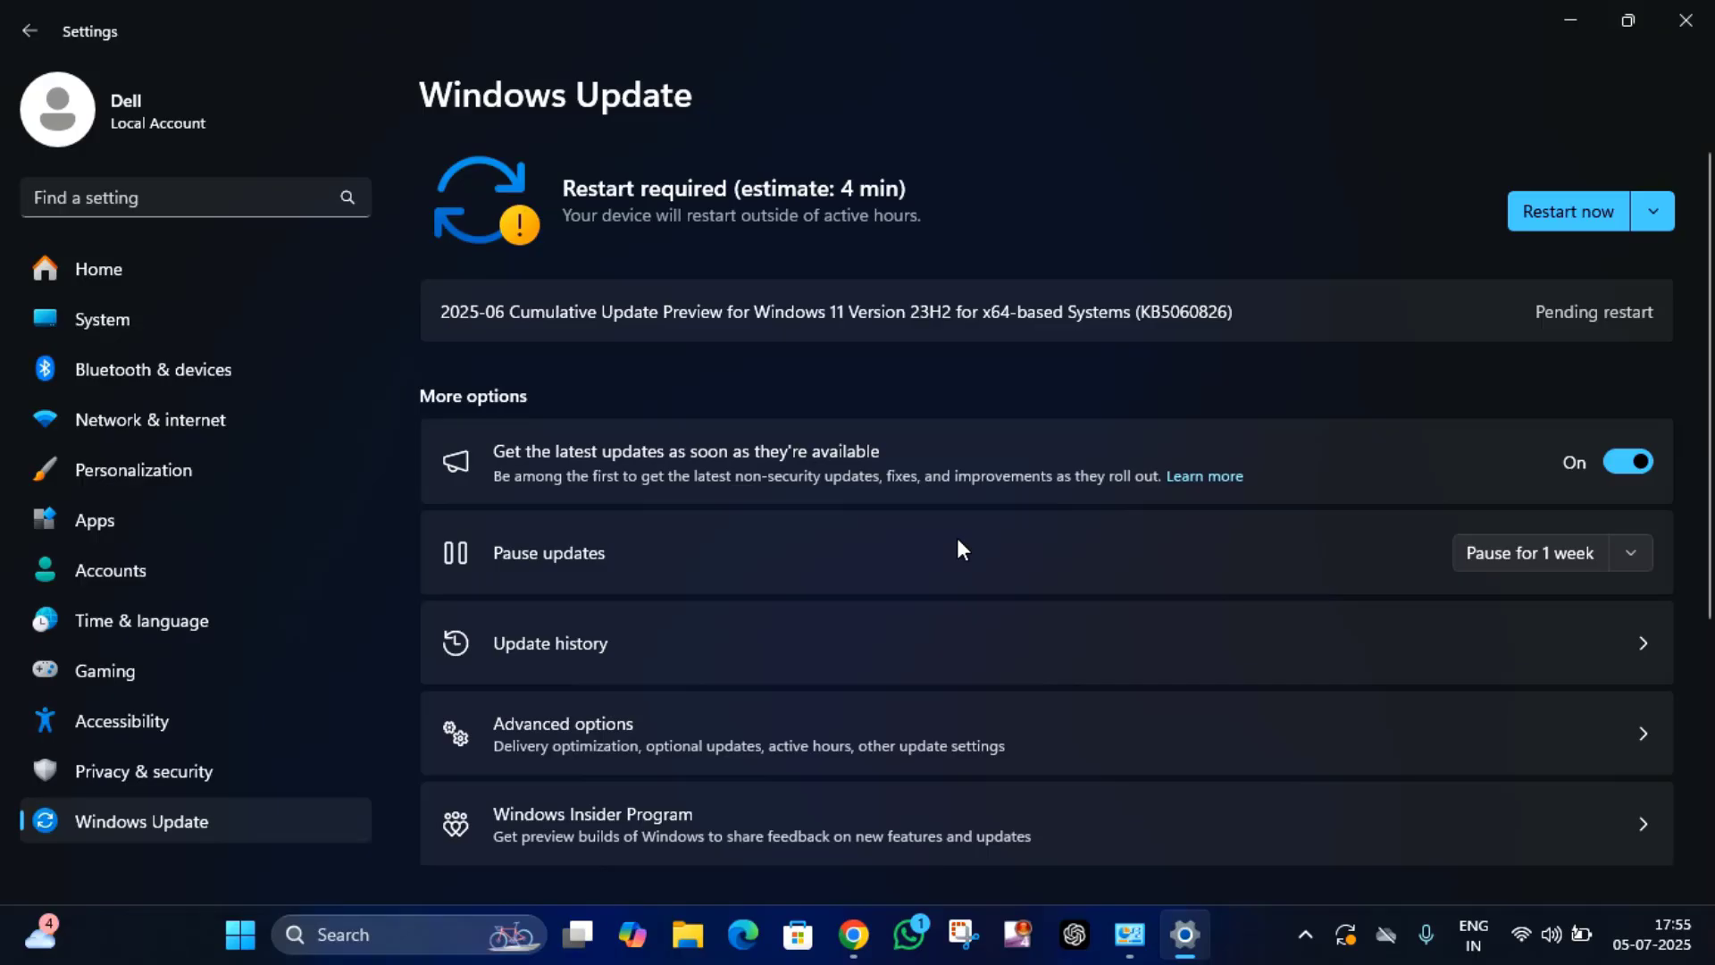
scroll(899, 628, "down", 2)
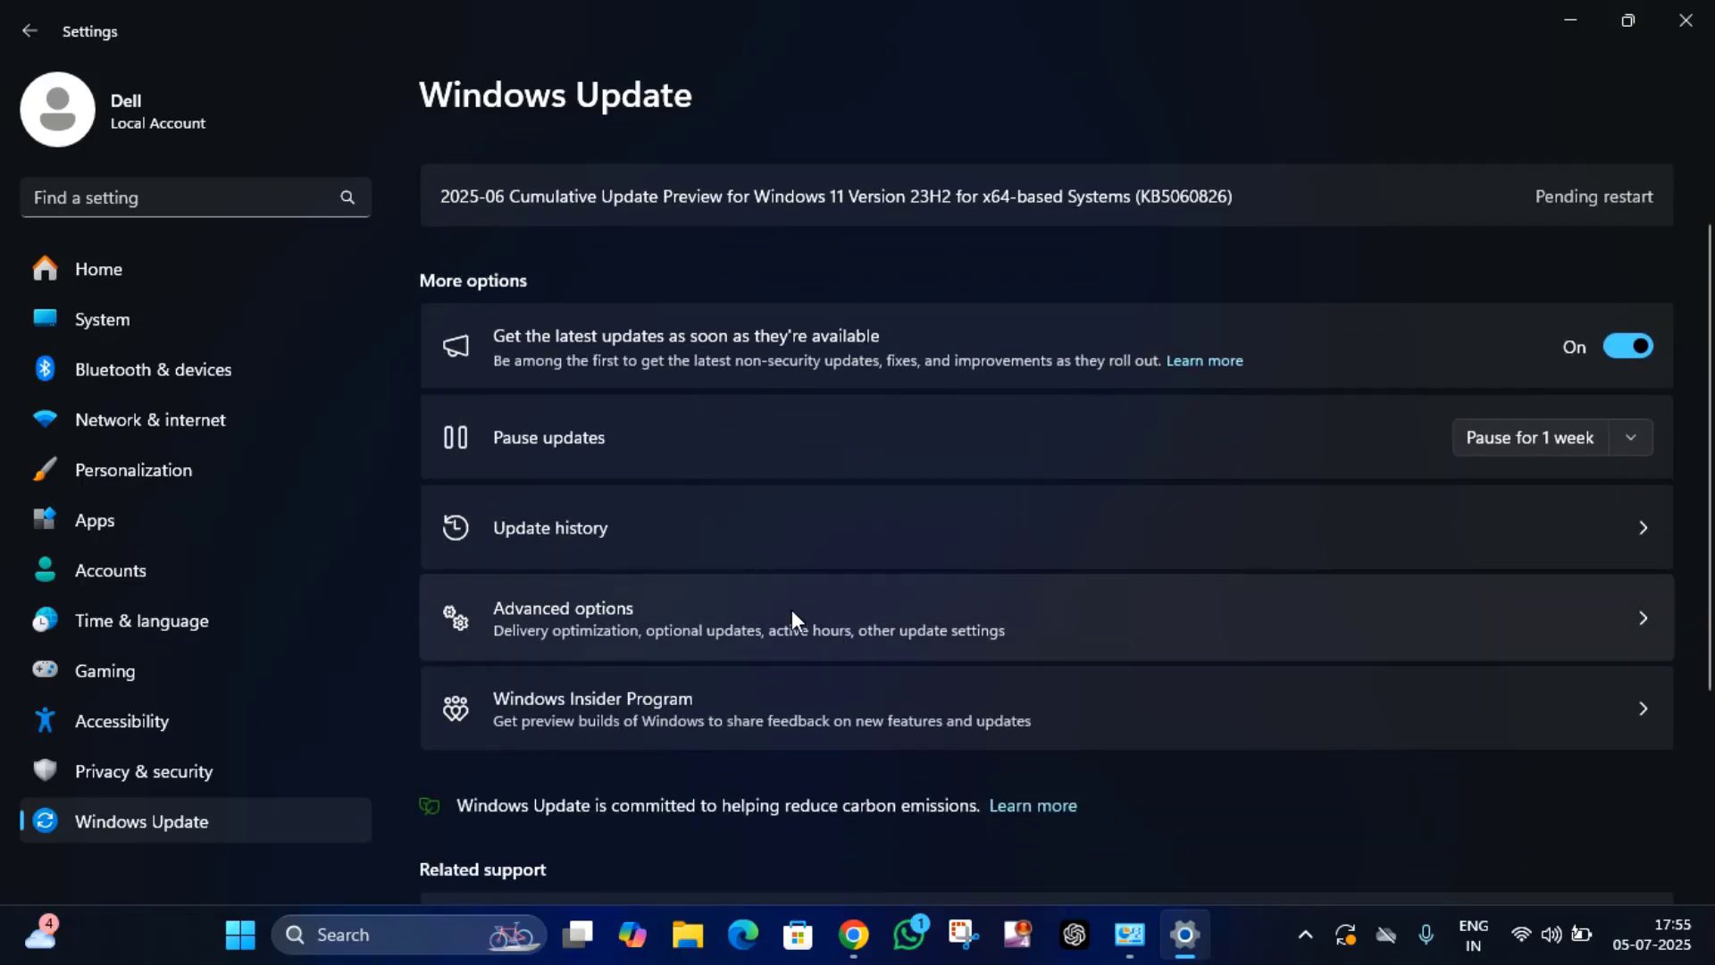
Step: Go to Advanced options > Optional updates and expand the Driver updates list
left_click(624, 627)
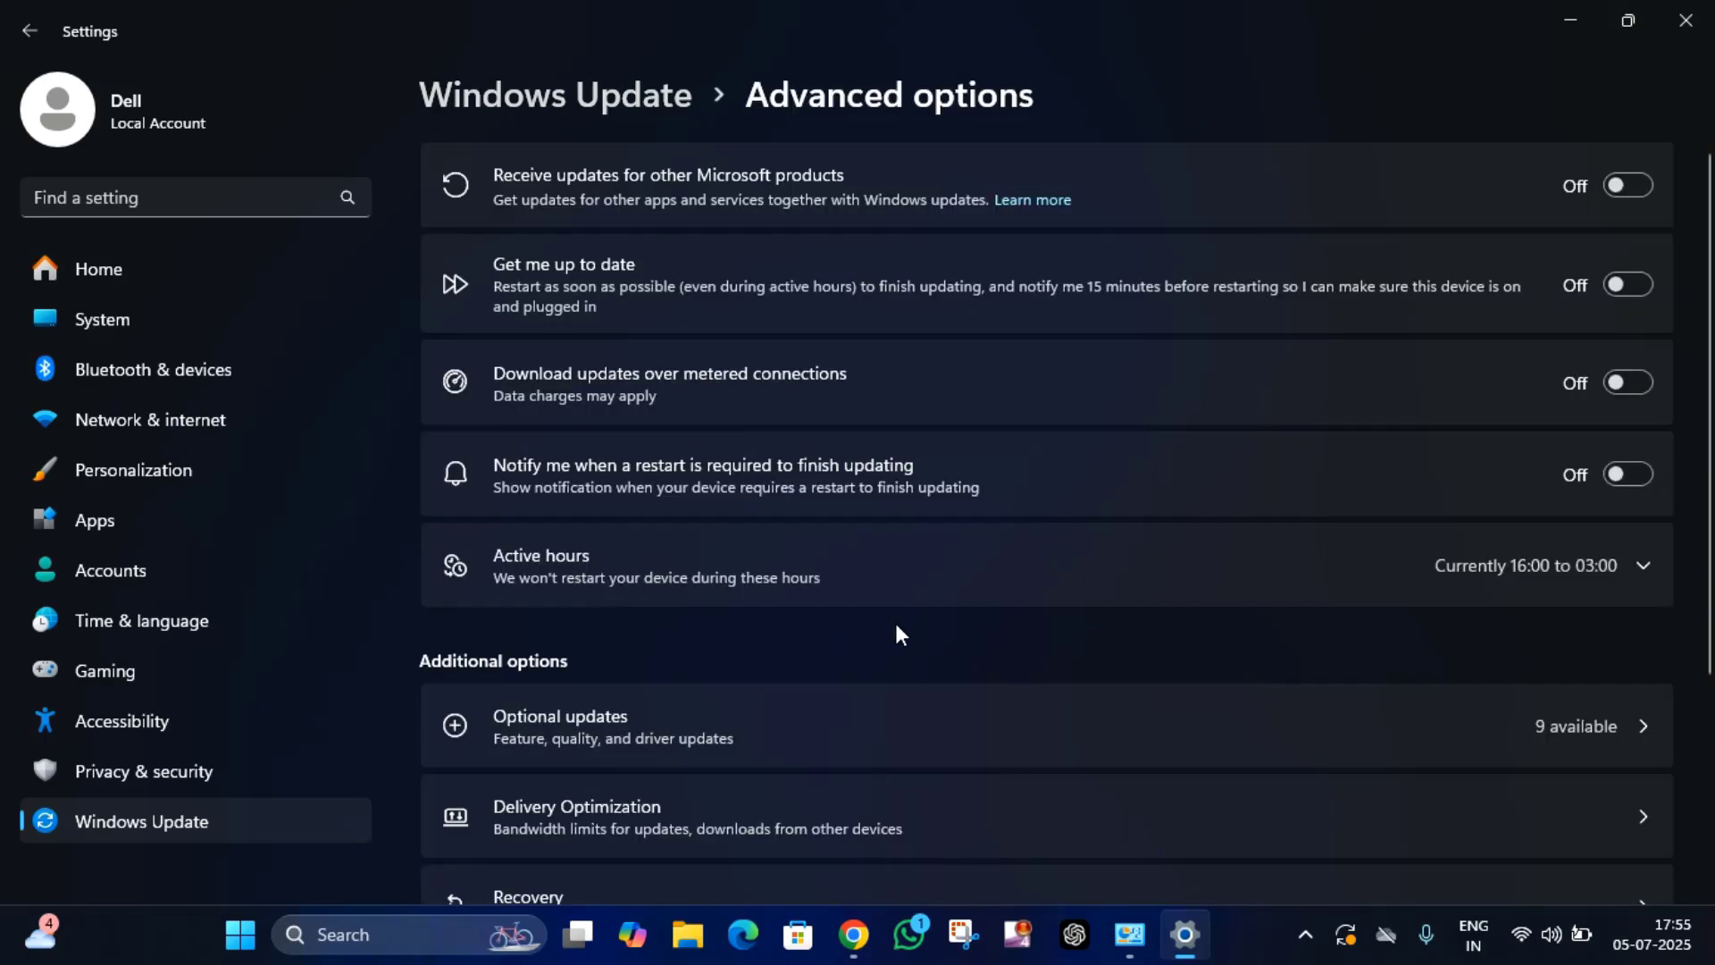
scroll(898, 631, "down", 2)
scroll(896, 631, "down", 2)
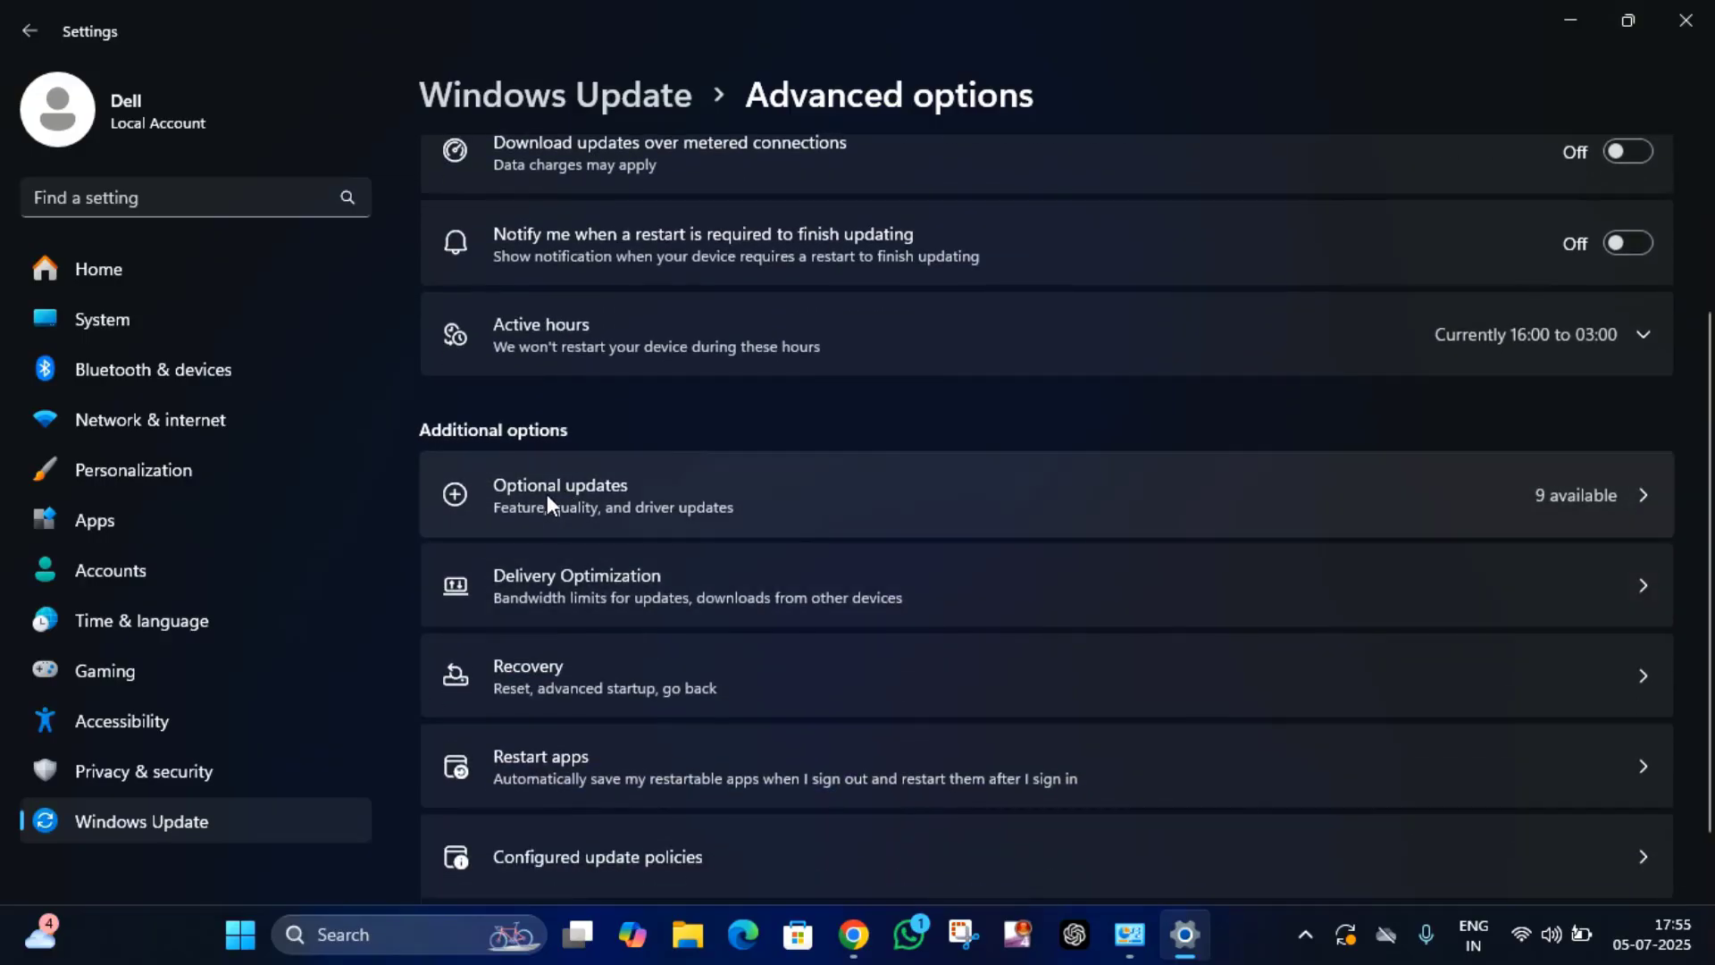
left_click(636, 497)
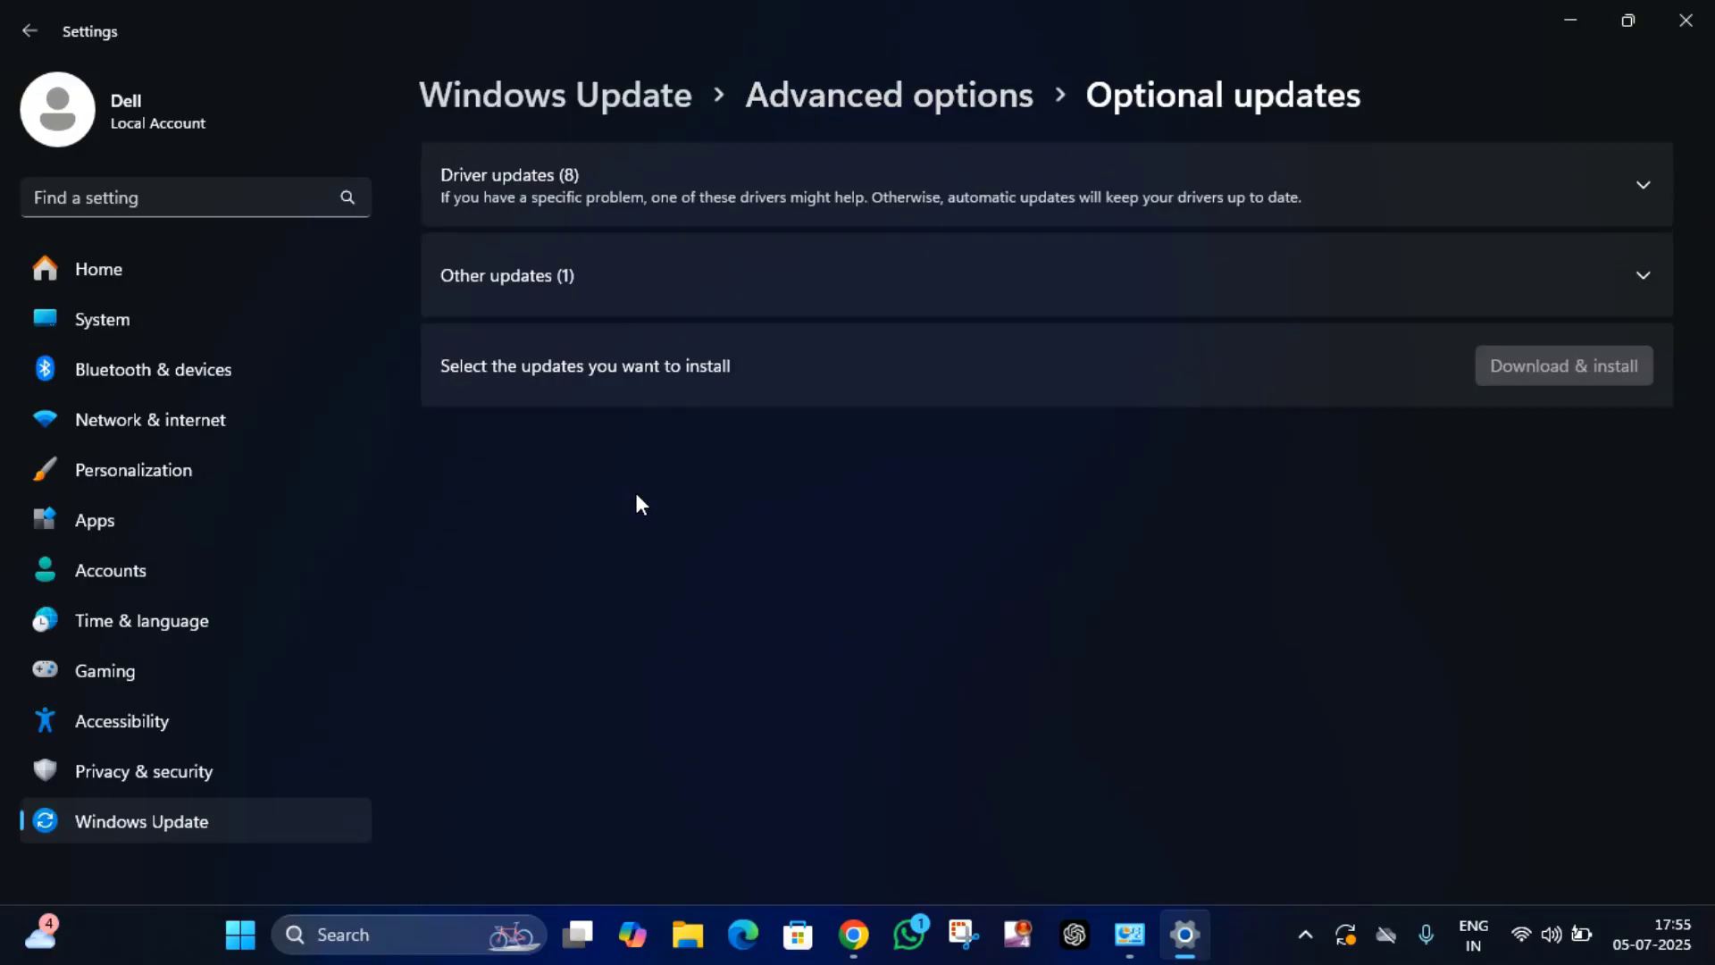
left_click(544, 180)
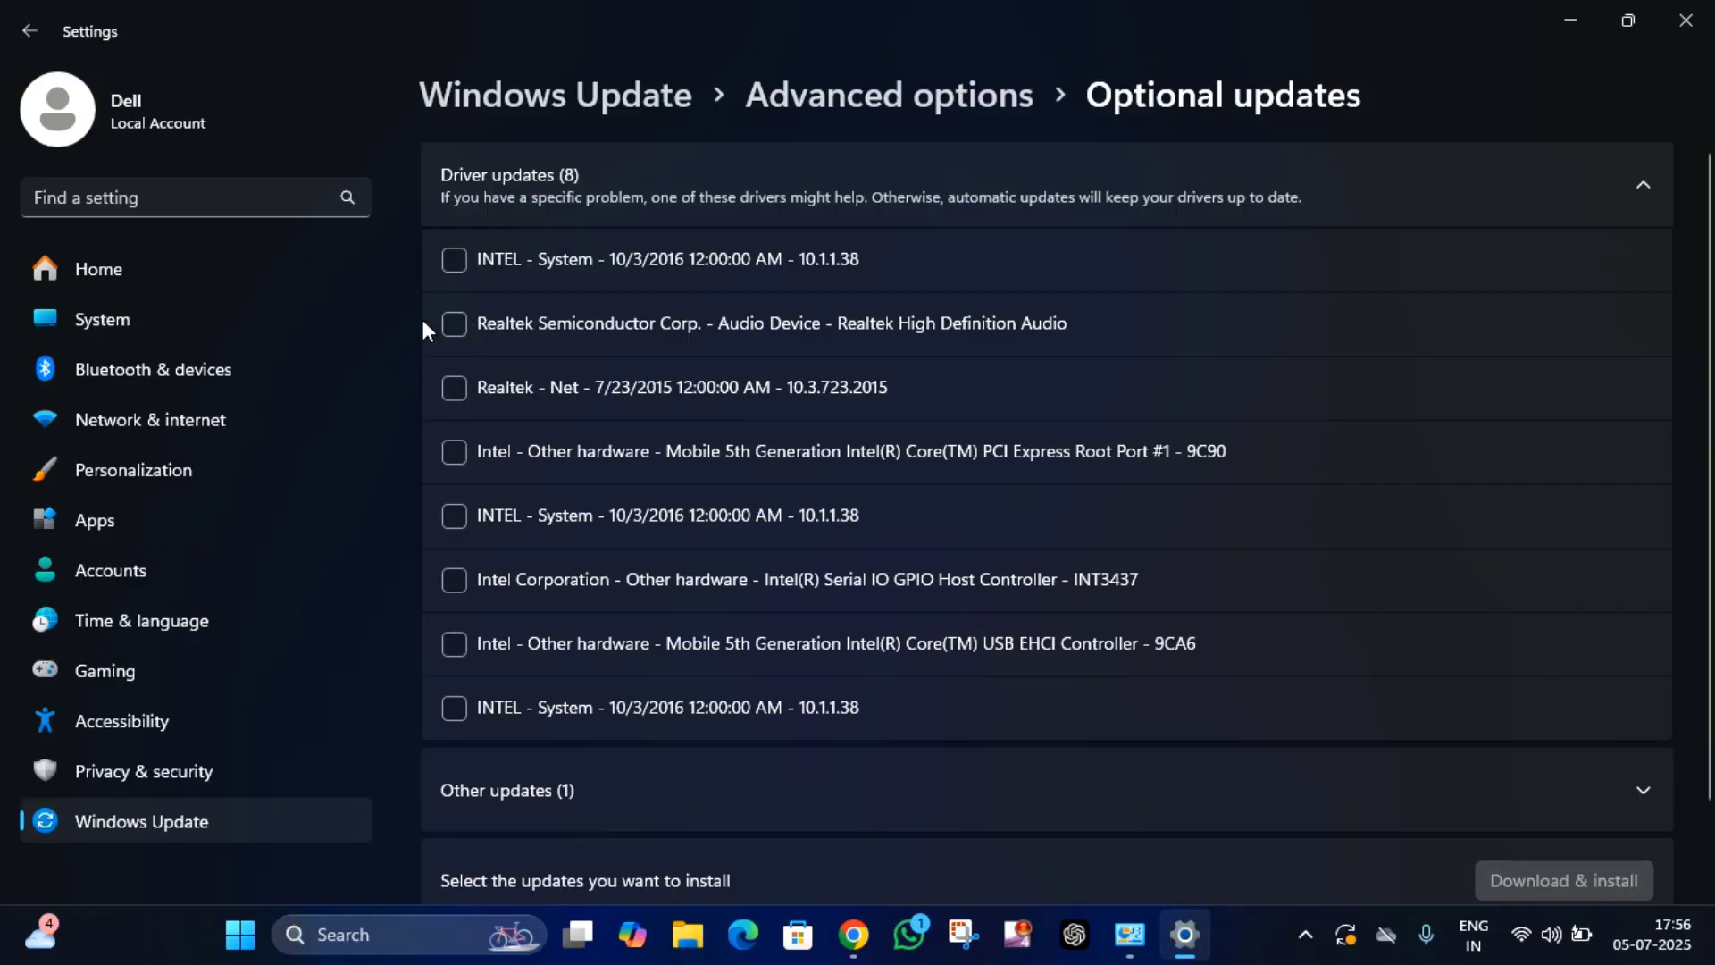
Step: Select the INTEL System, Realtek audio and Intel PCI Express Root Port driver updates
left_click(453, 260)
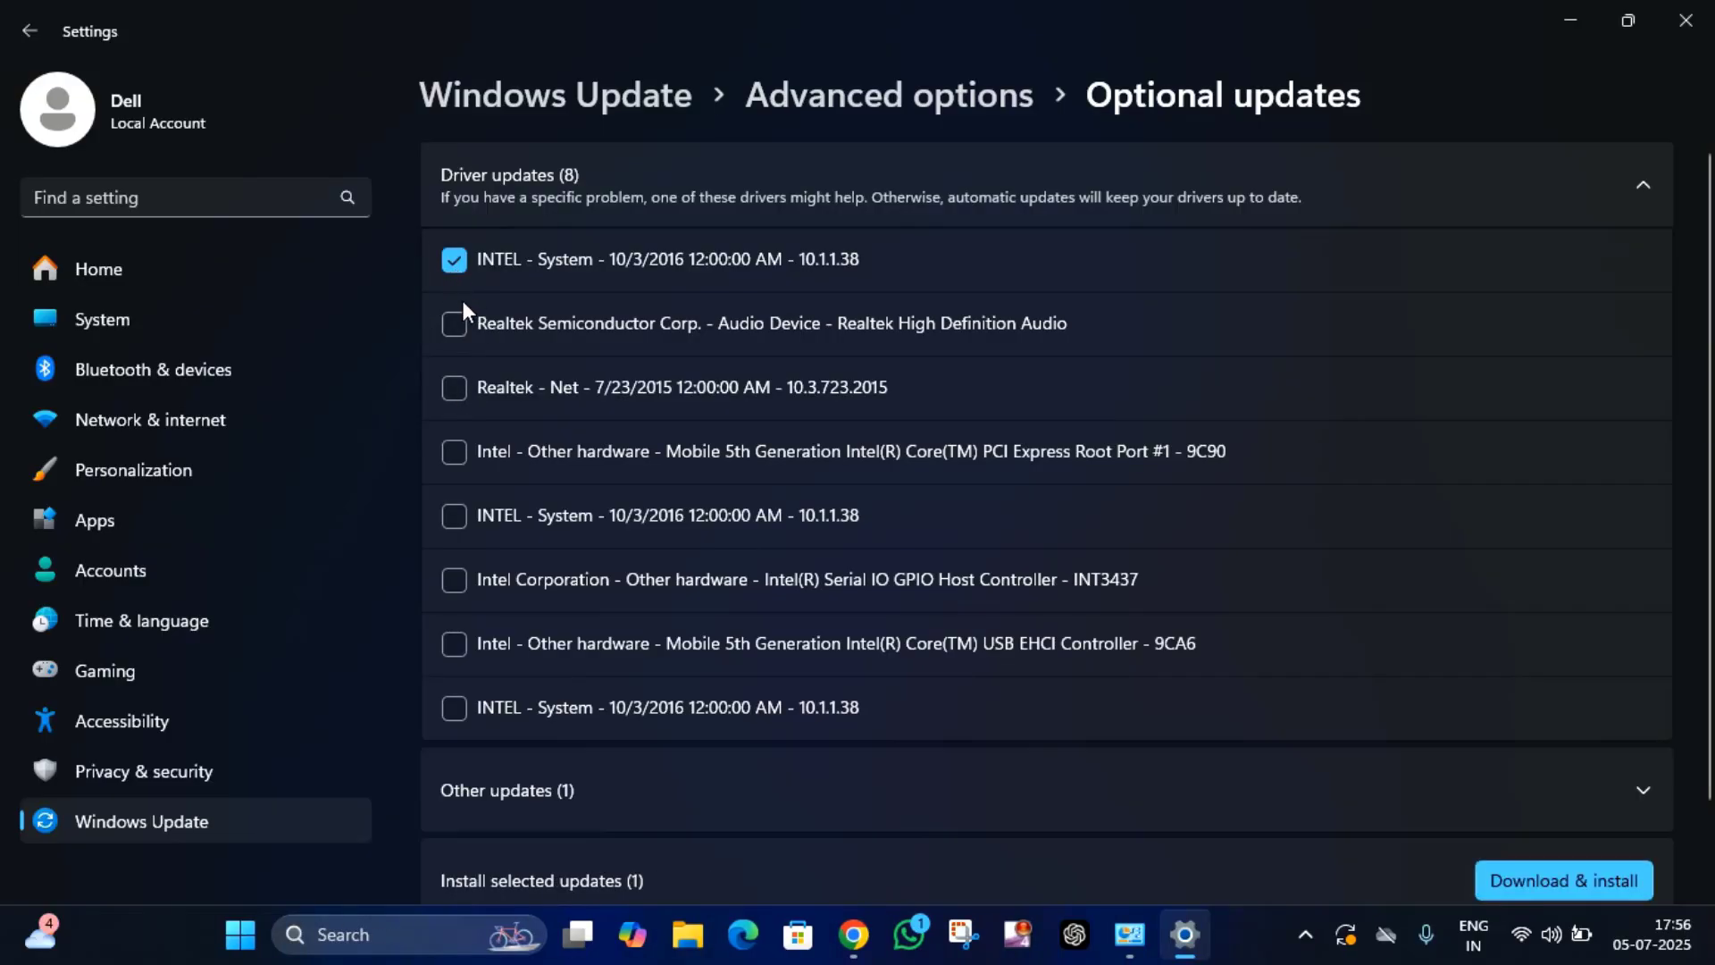
left_click(454, 325)
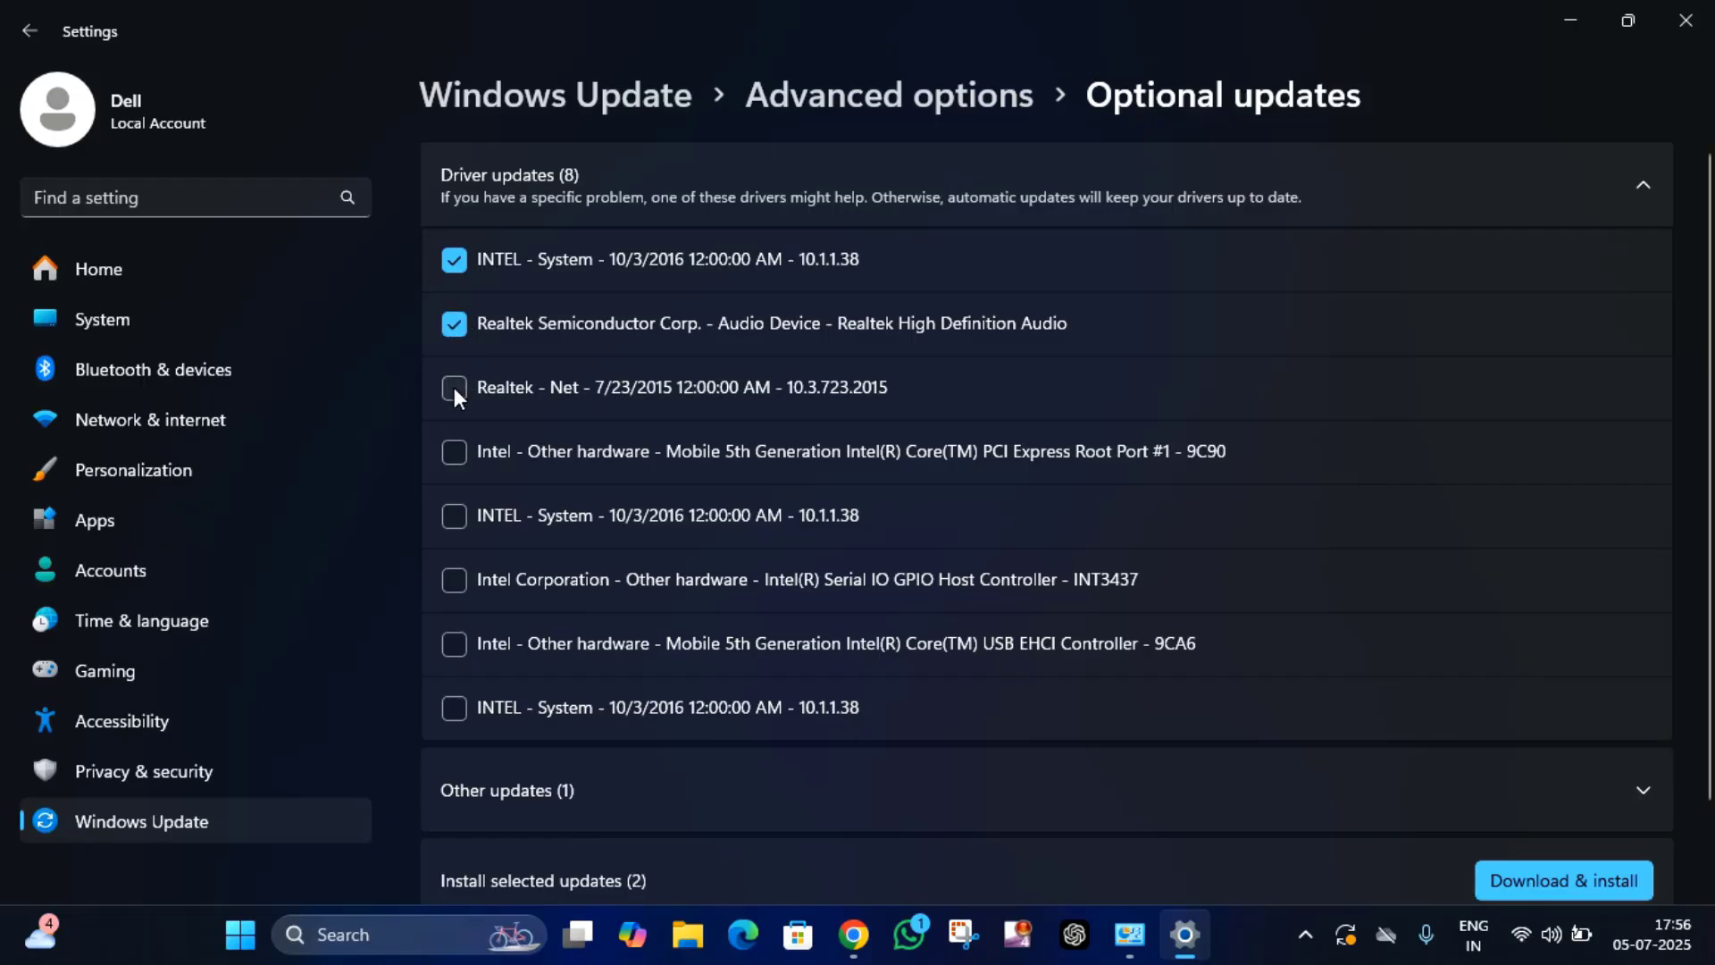
left_click(448, 445)
Step: Close Settings and search Start for 'windows se' to find Windows Security
left_click(1682, 33)
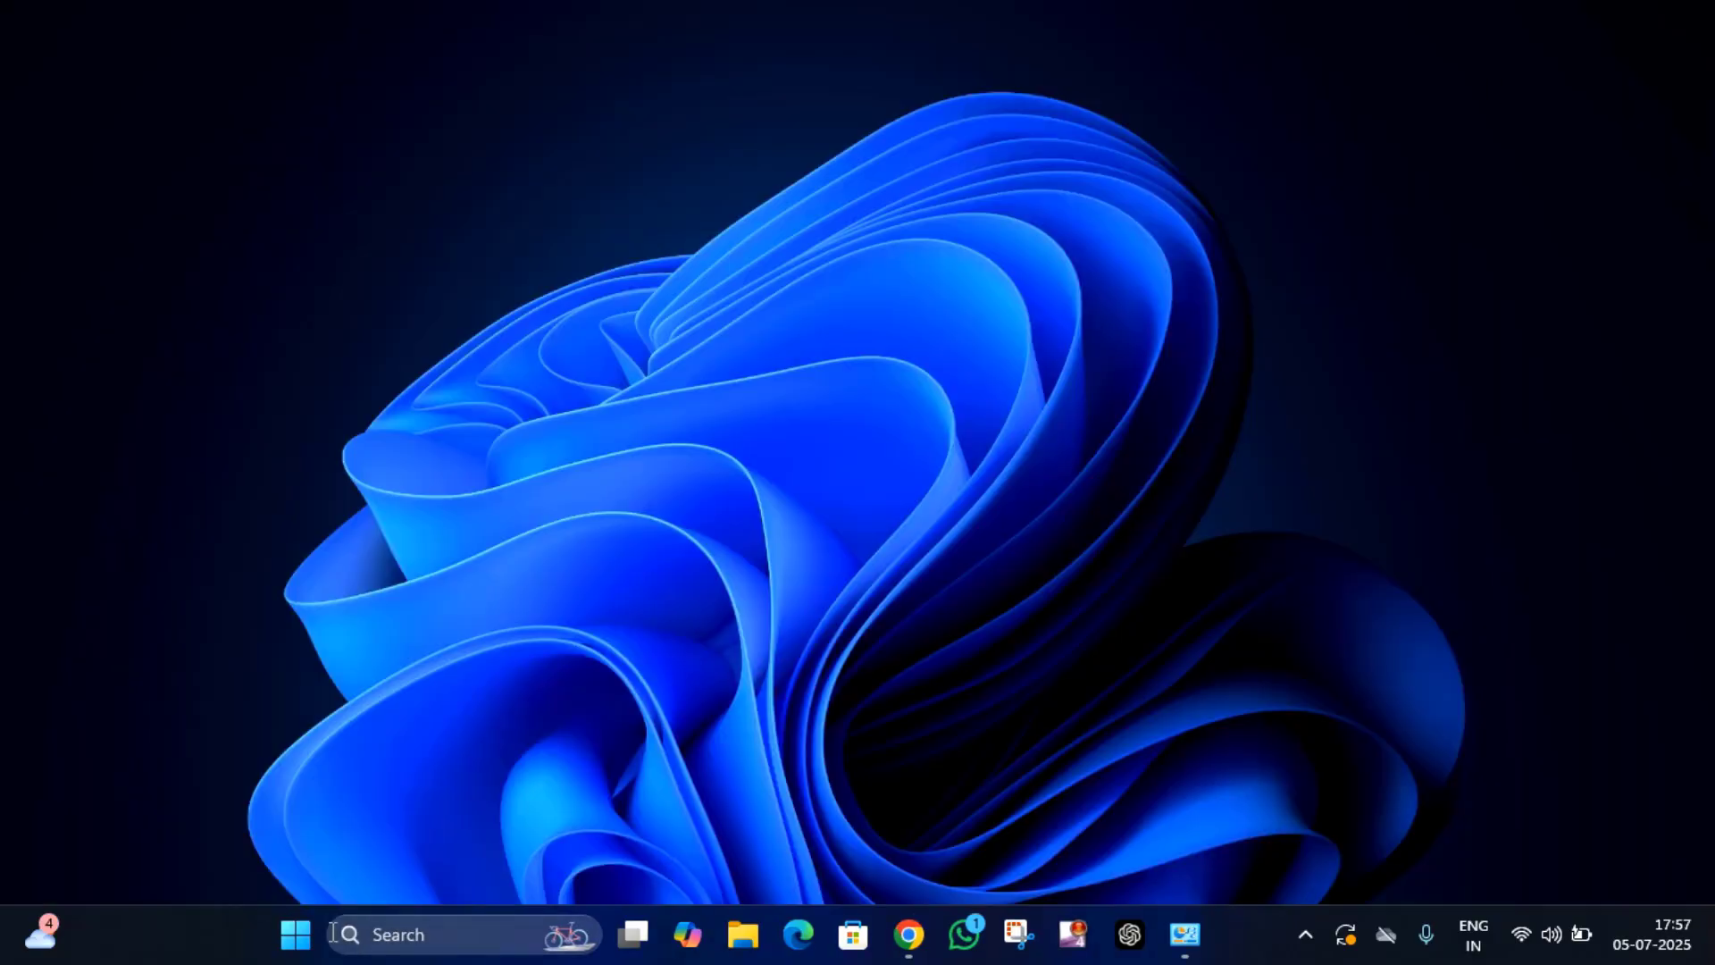
left_click(296, 938)
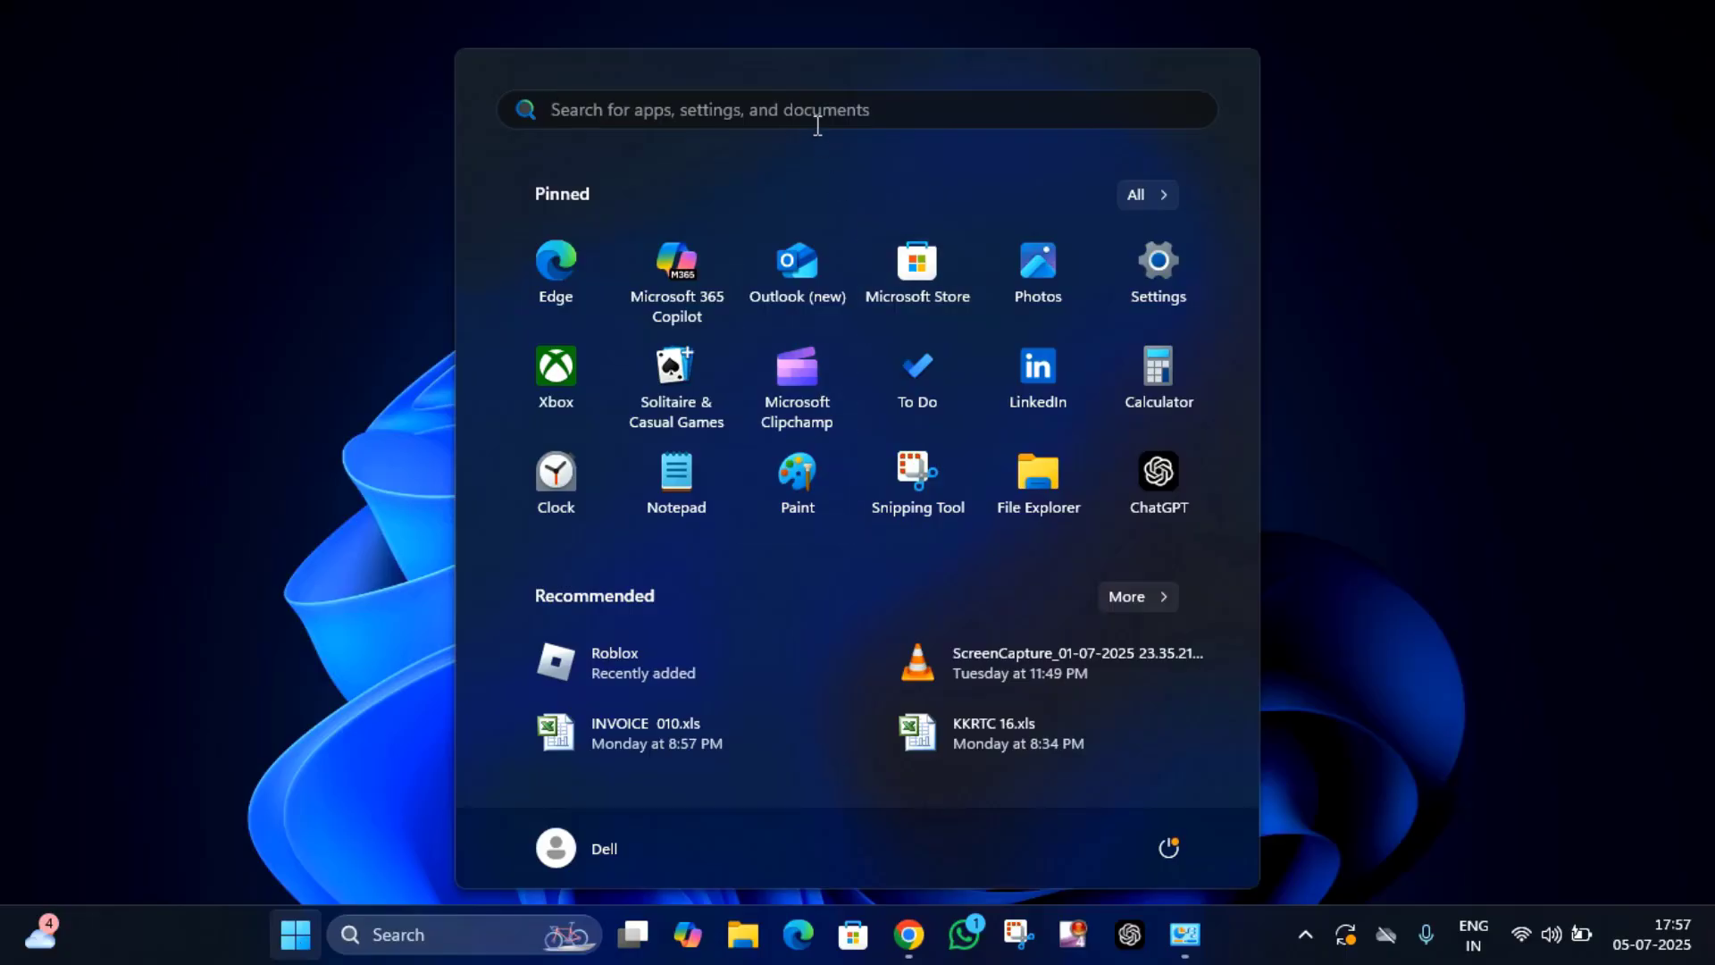
left_click(816, 121)
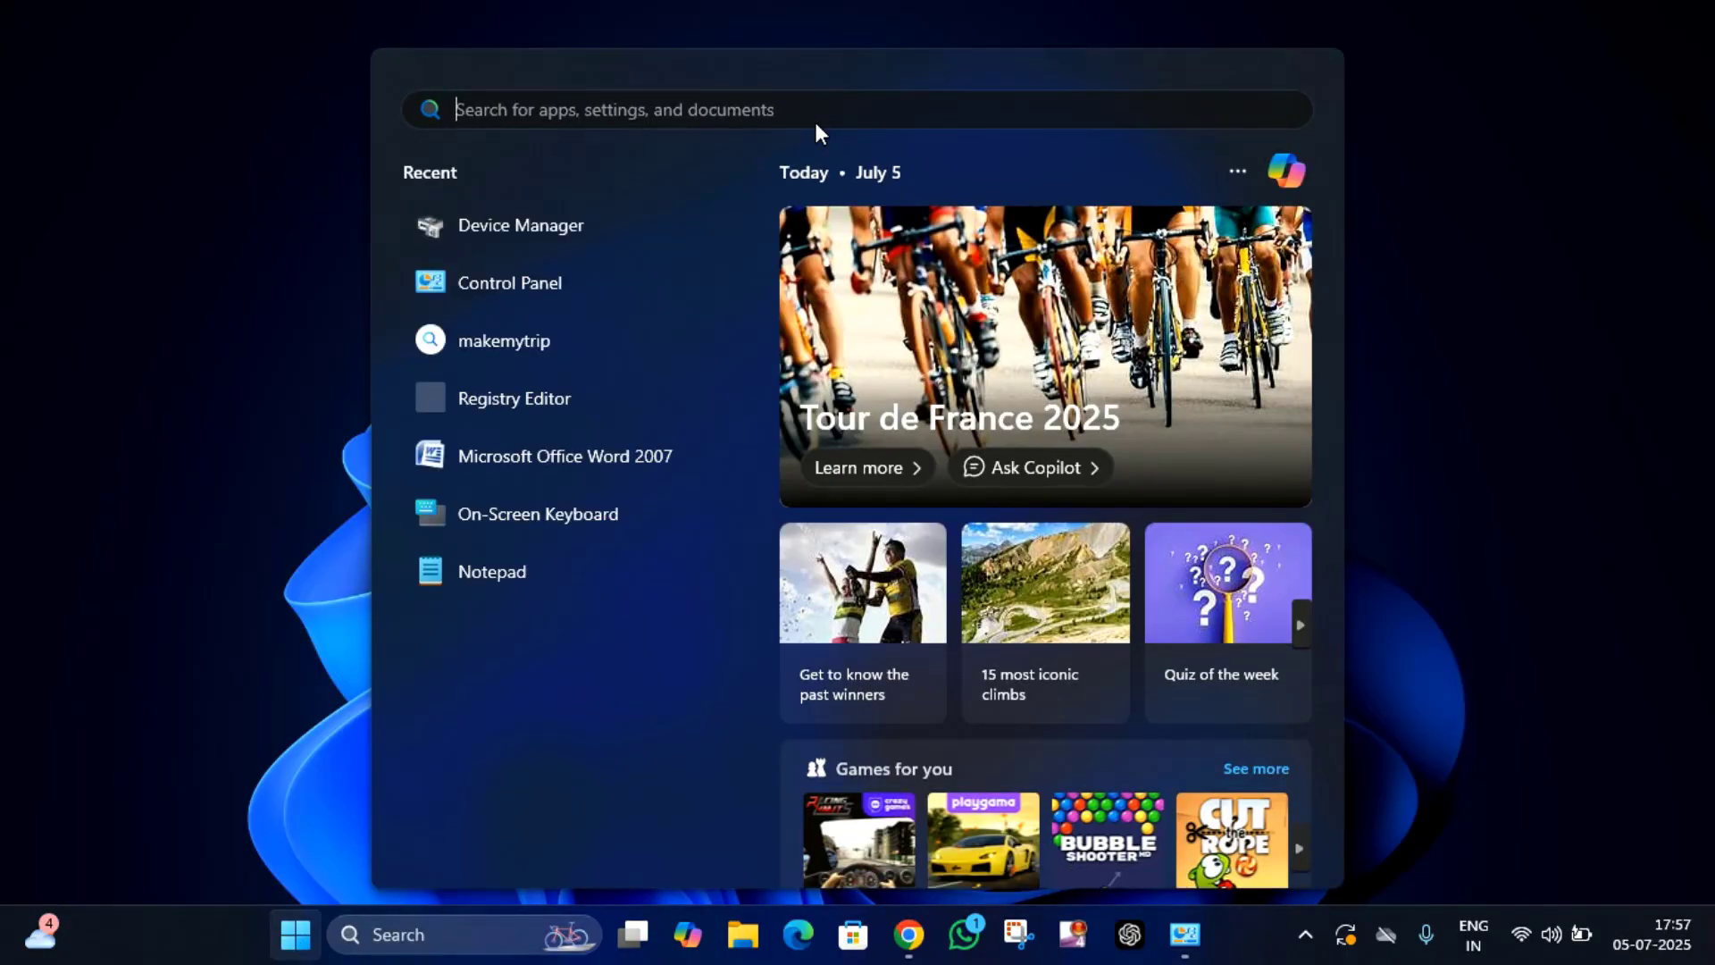
type("windows")
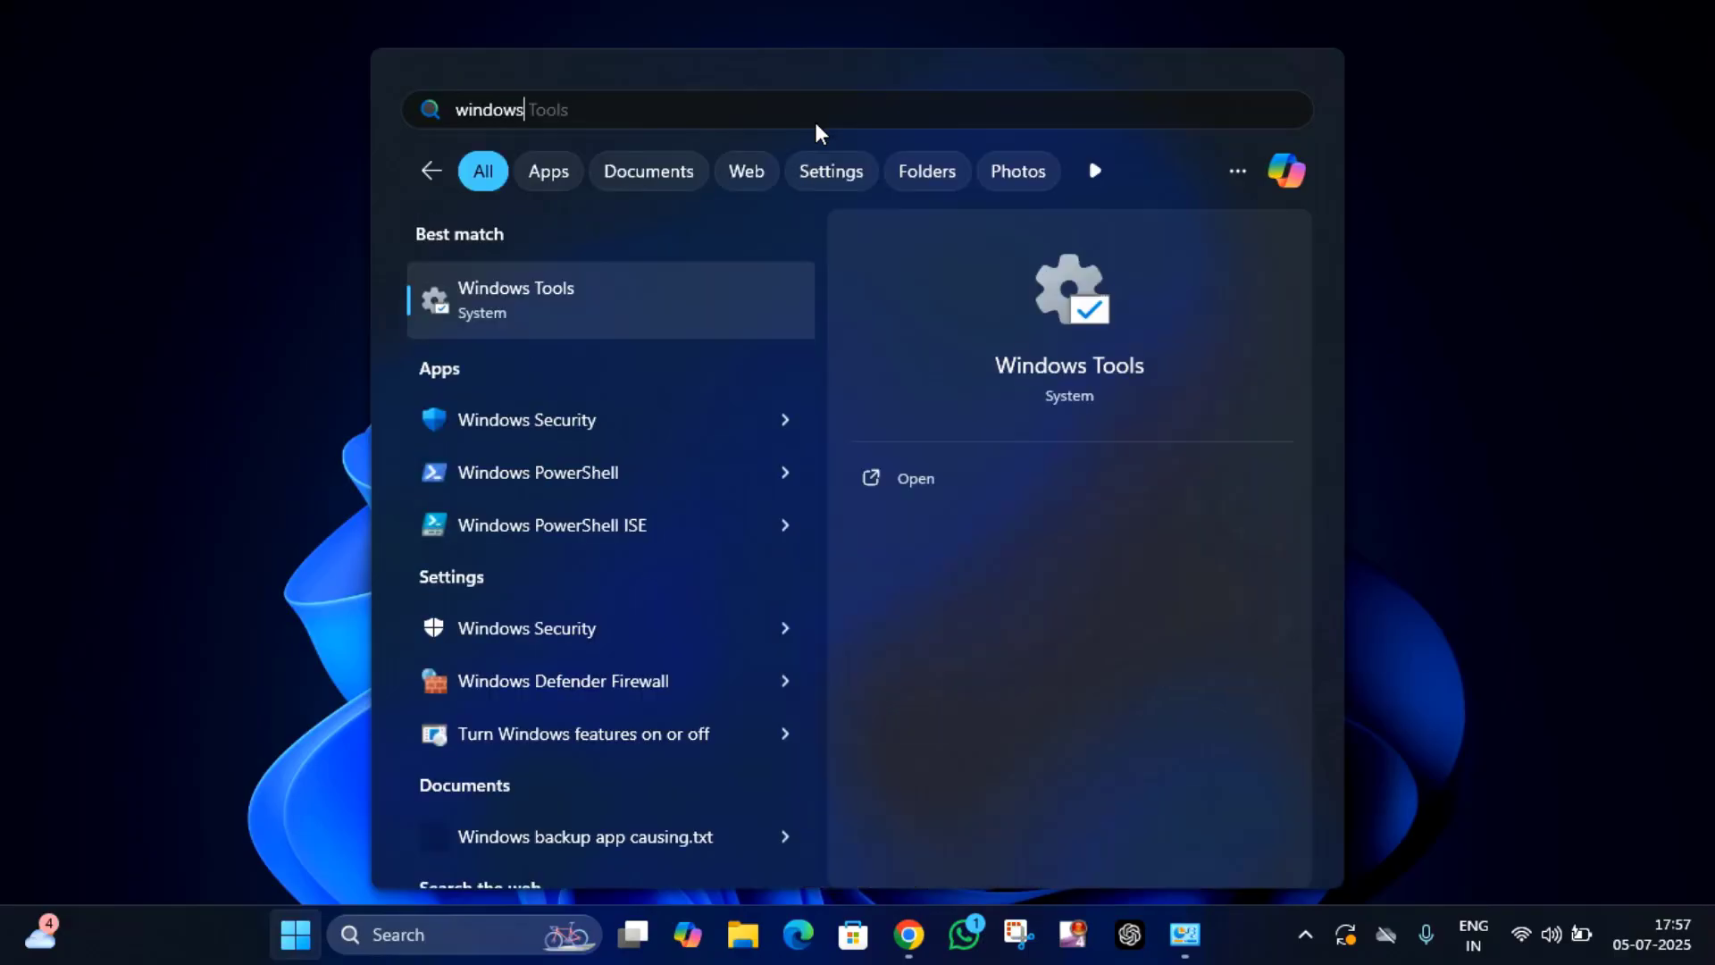
type(" se")
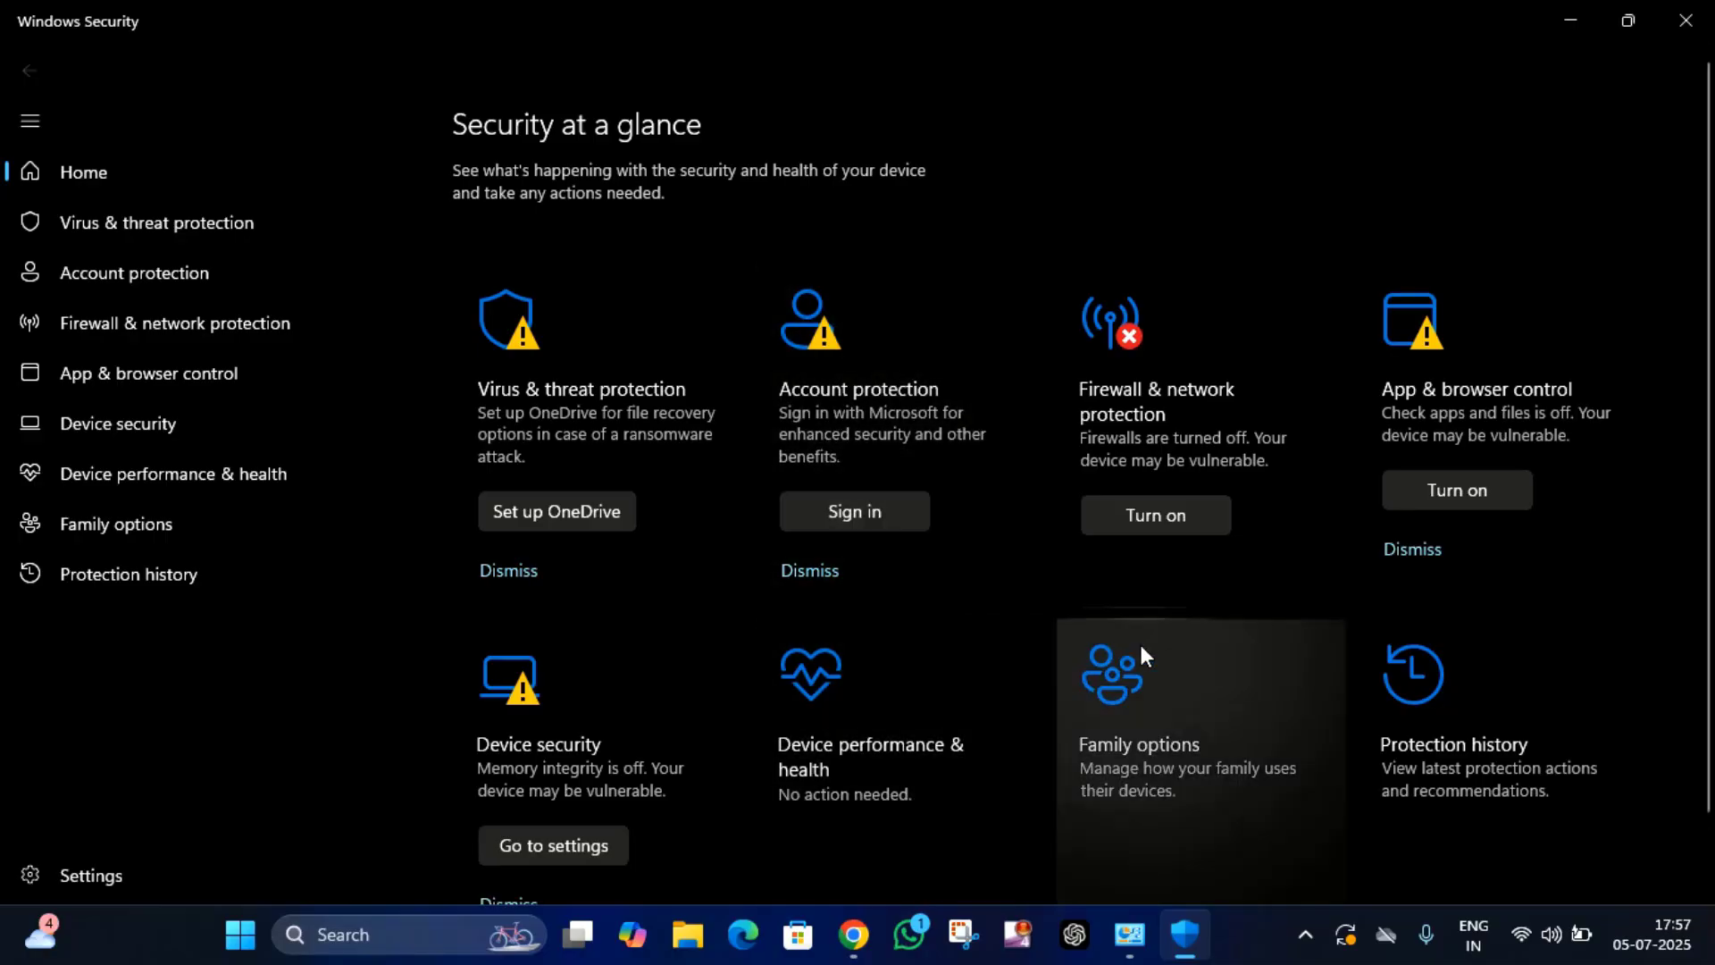
Step: Check under Device security > Core isolation that Memory integrity is off, then close Windows Security
scroll(921, 840, "down", 2)
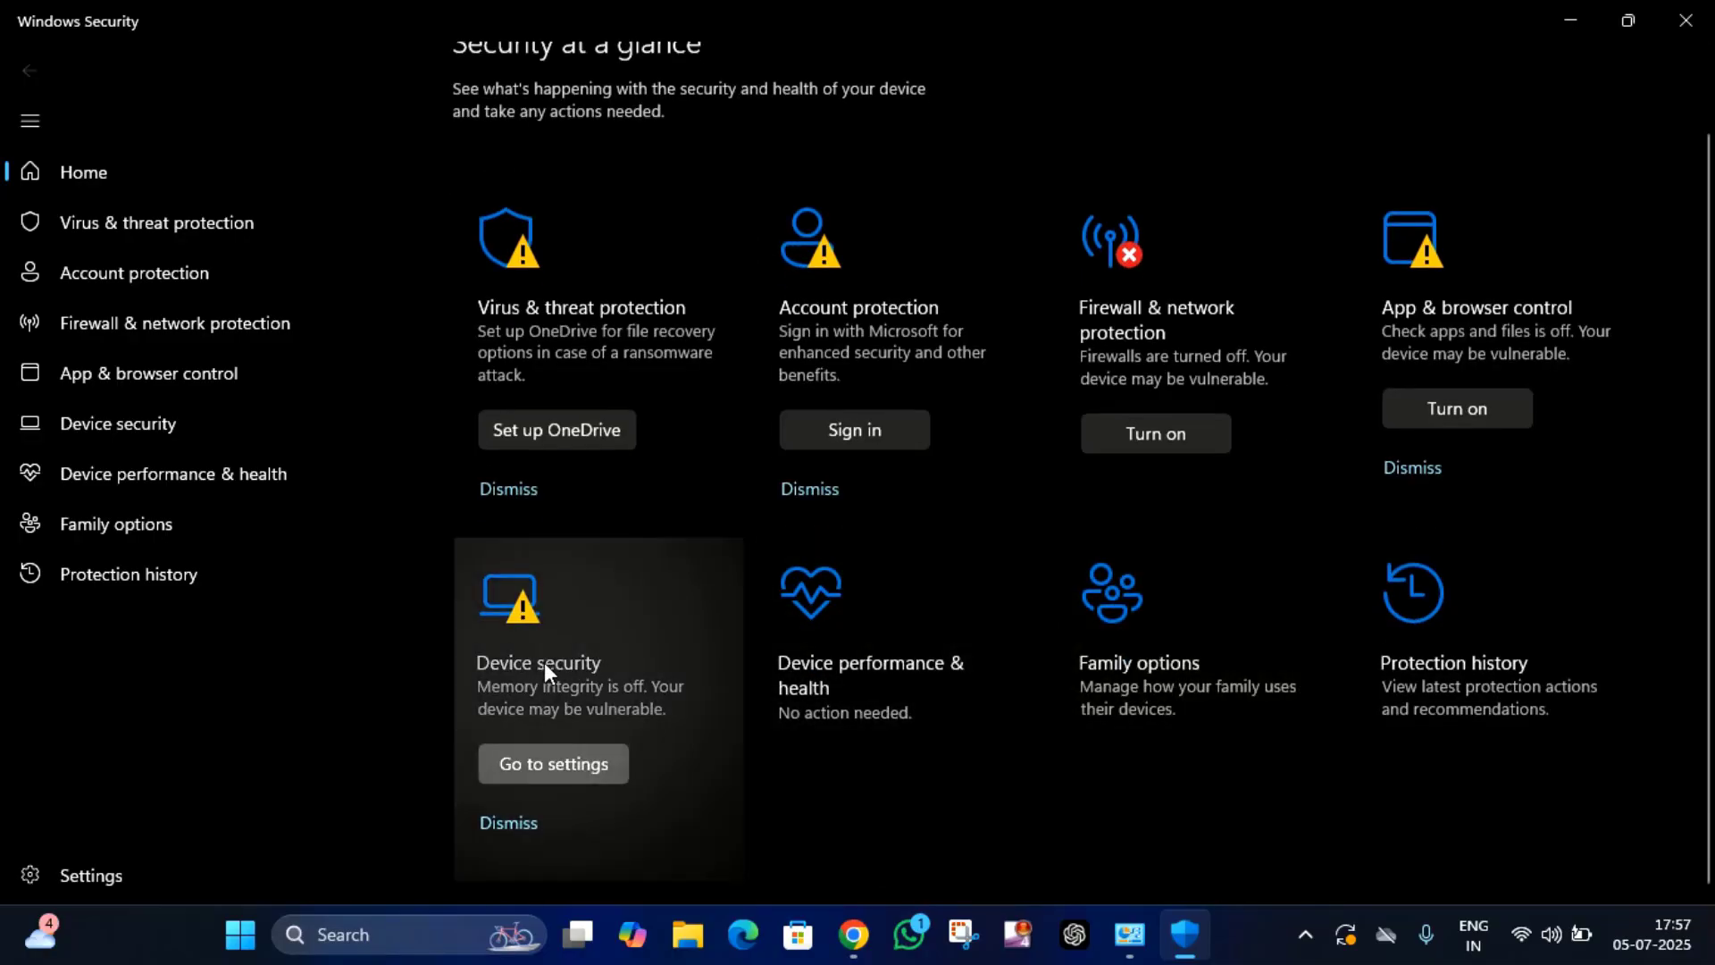
left_click(545, 655)
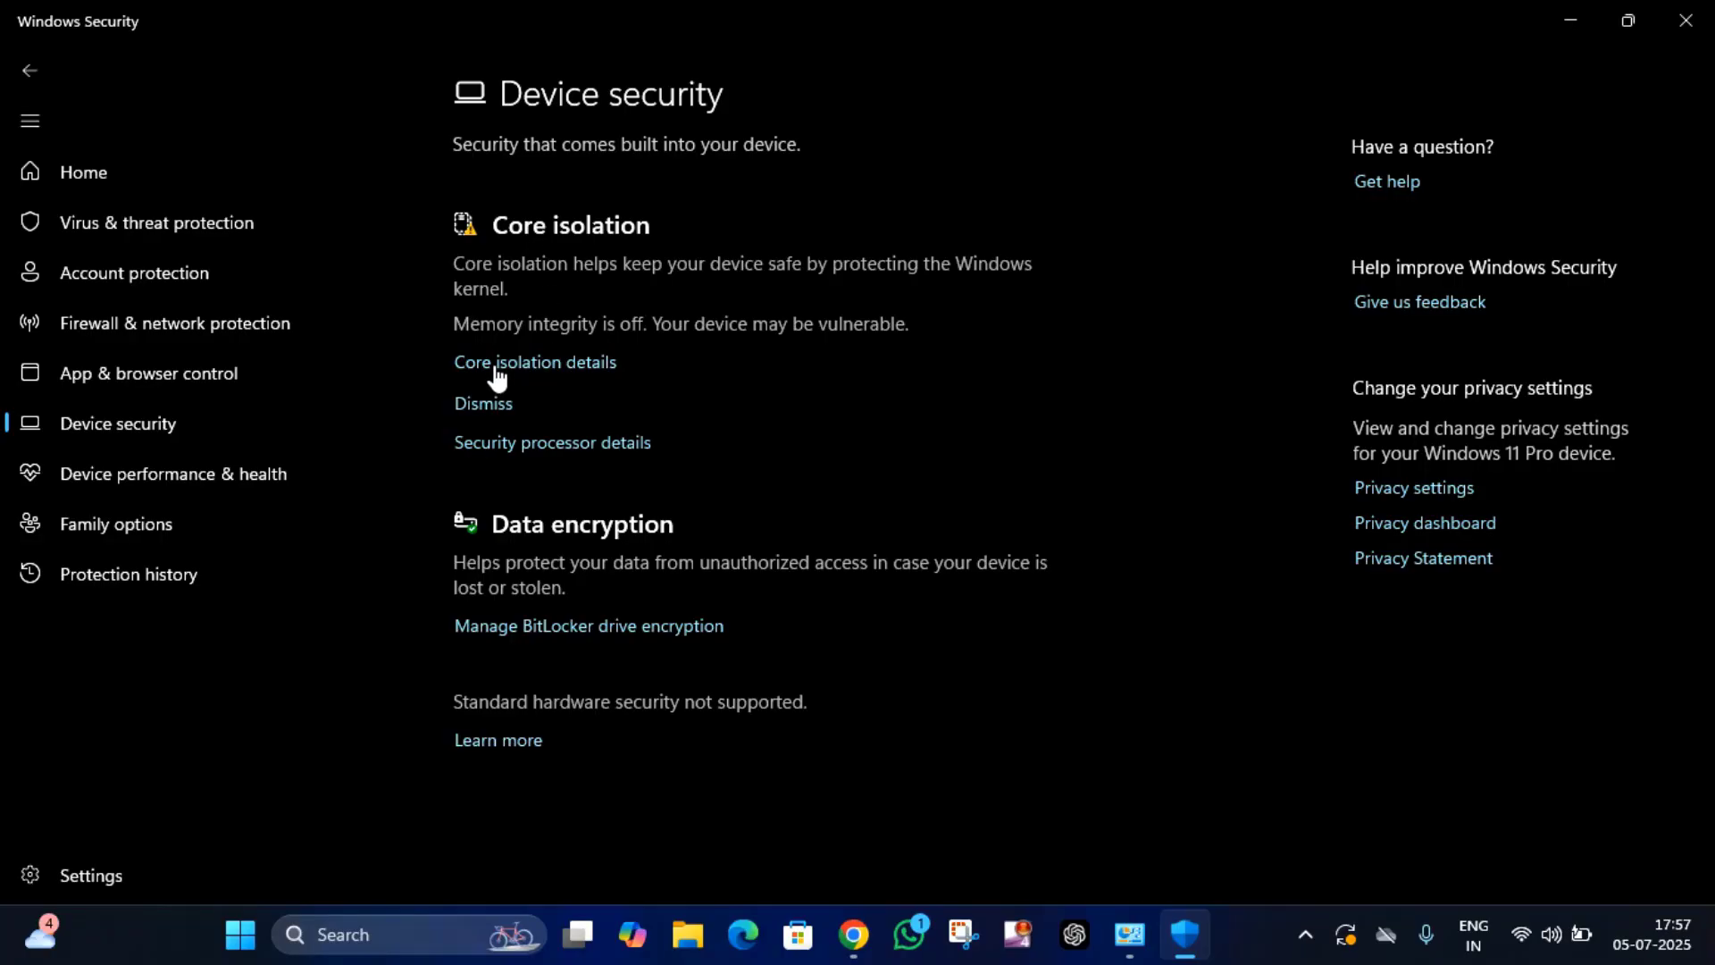
left_click(559, 366)
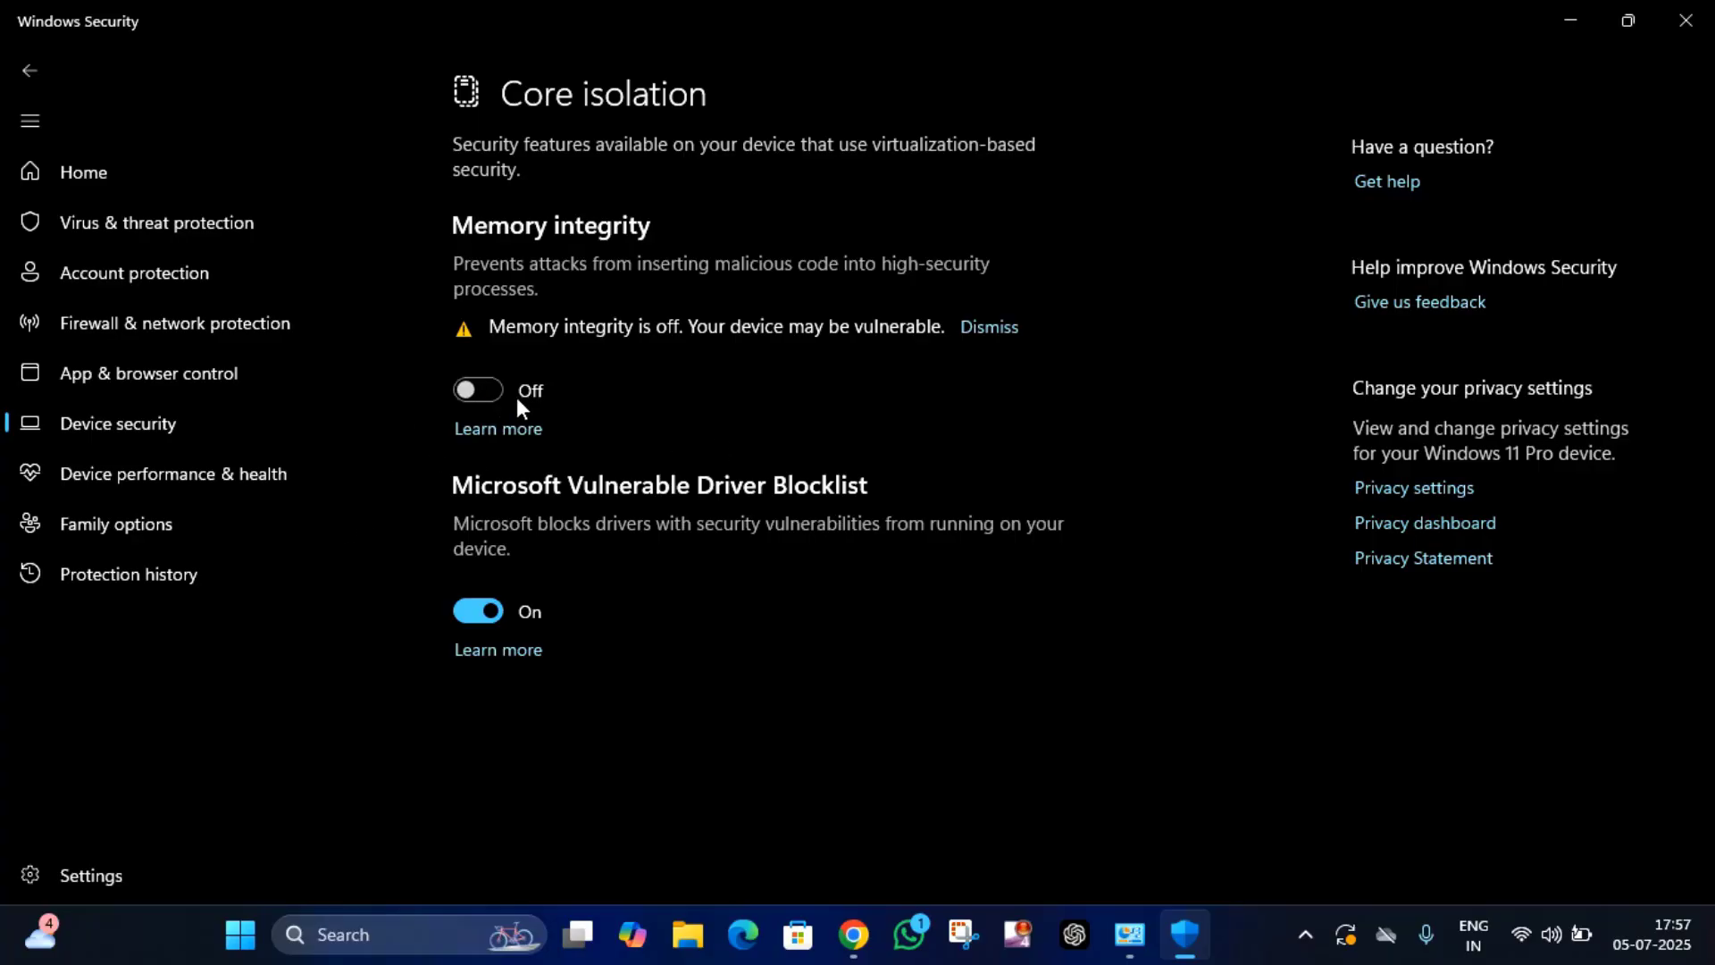
left_click(1685, 19)
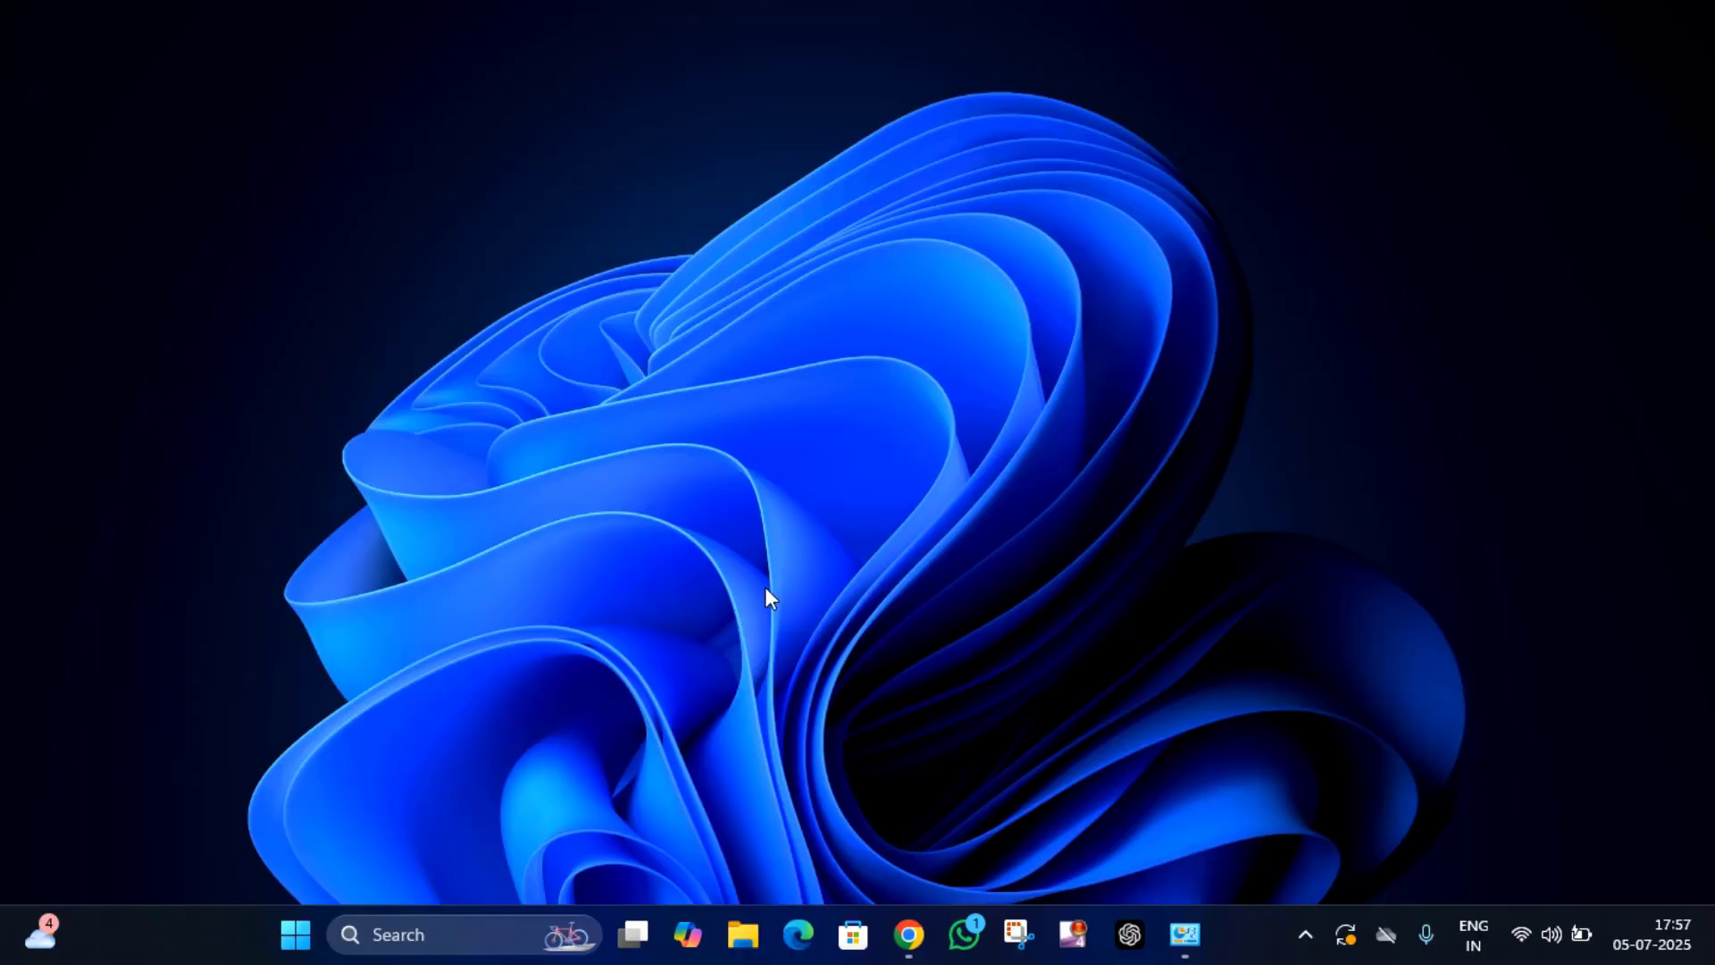
Step: Search for 'cmd' and bring up Command Prompt's launch options from the results
left_click(408, 934)
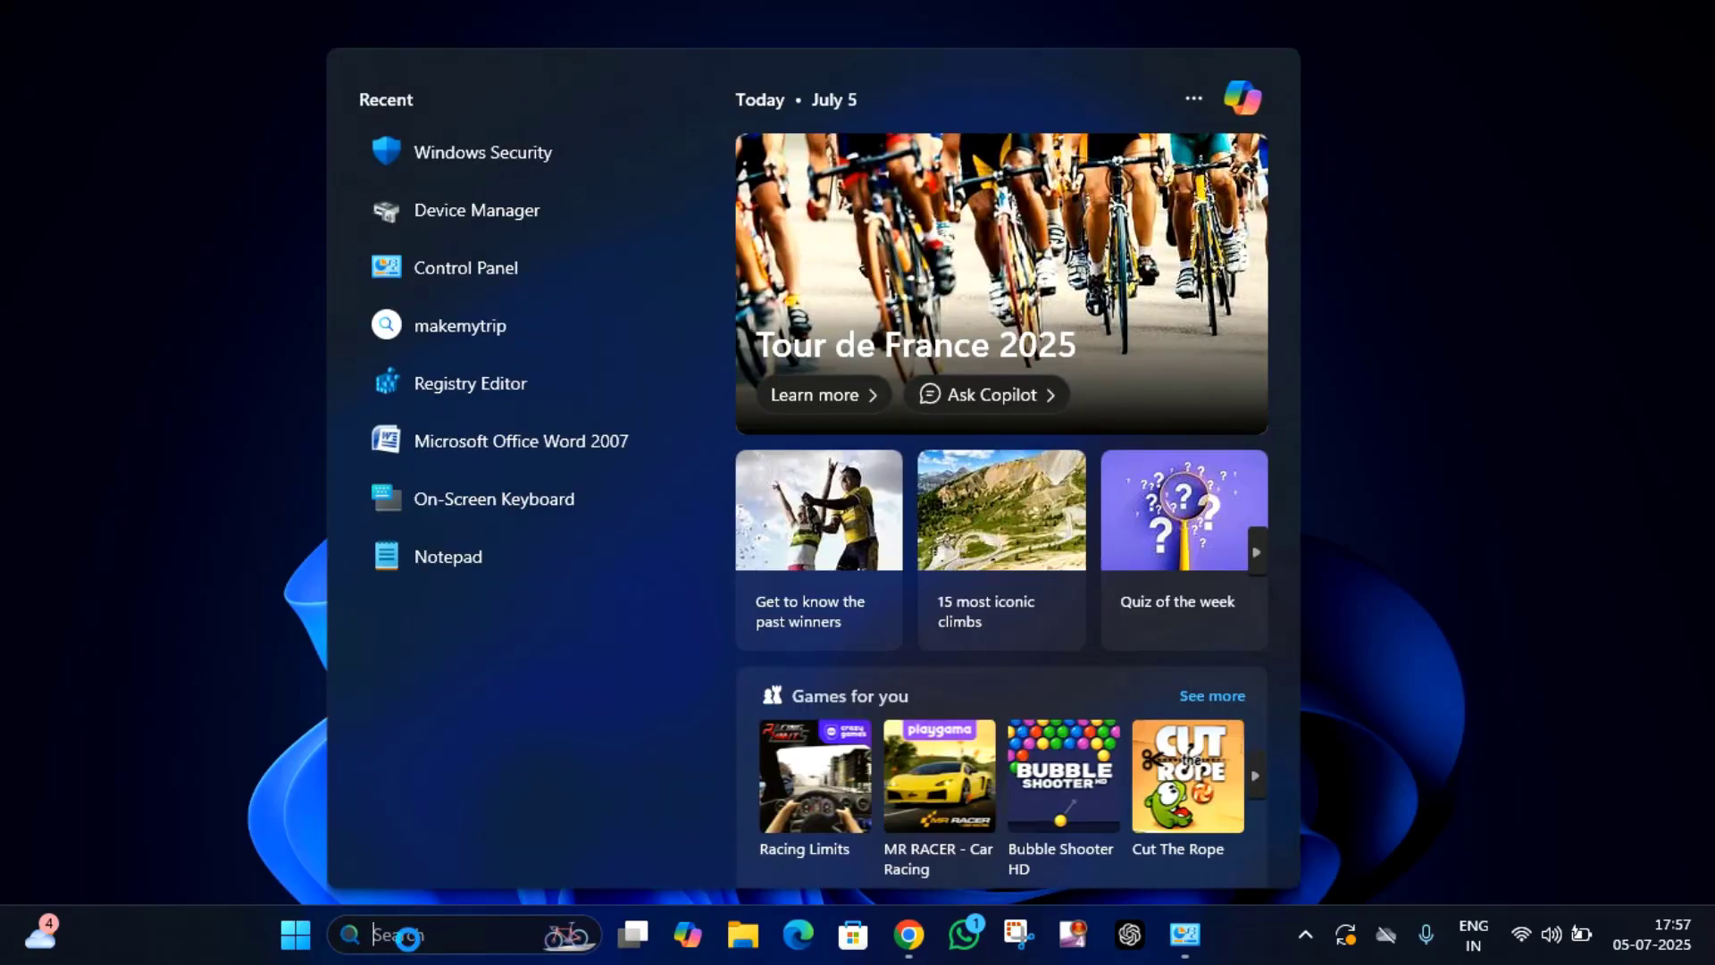
type("c")
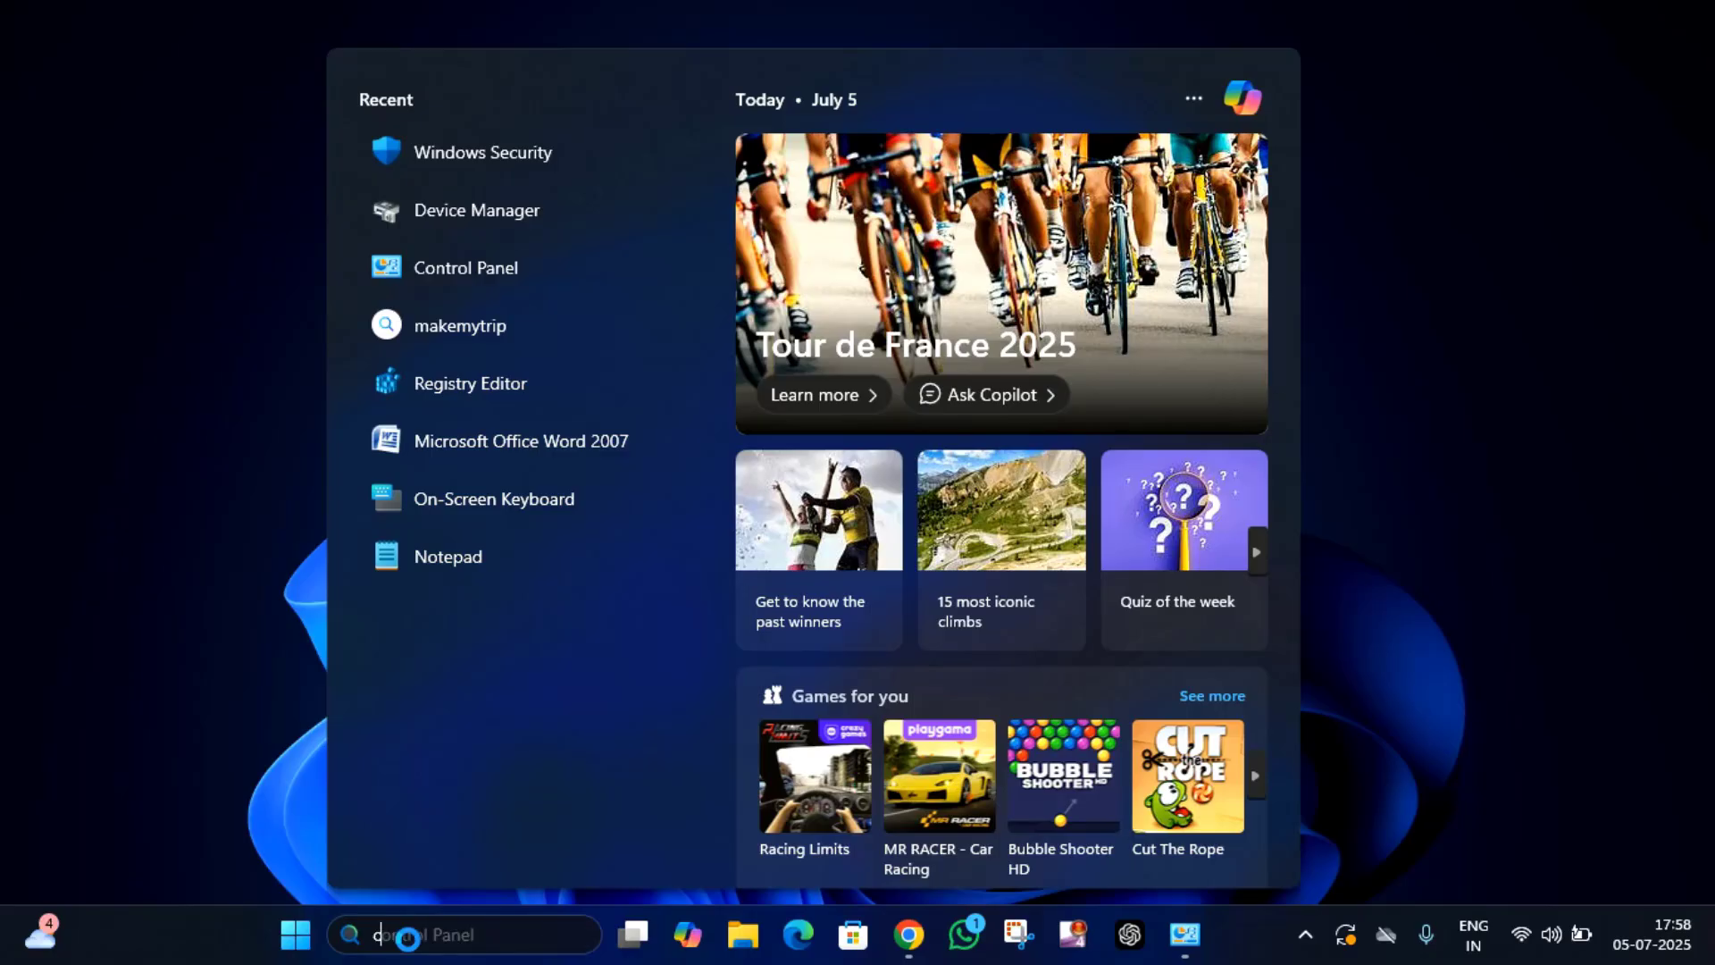
type("md")
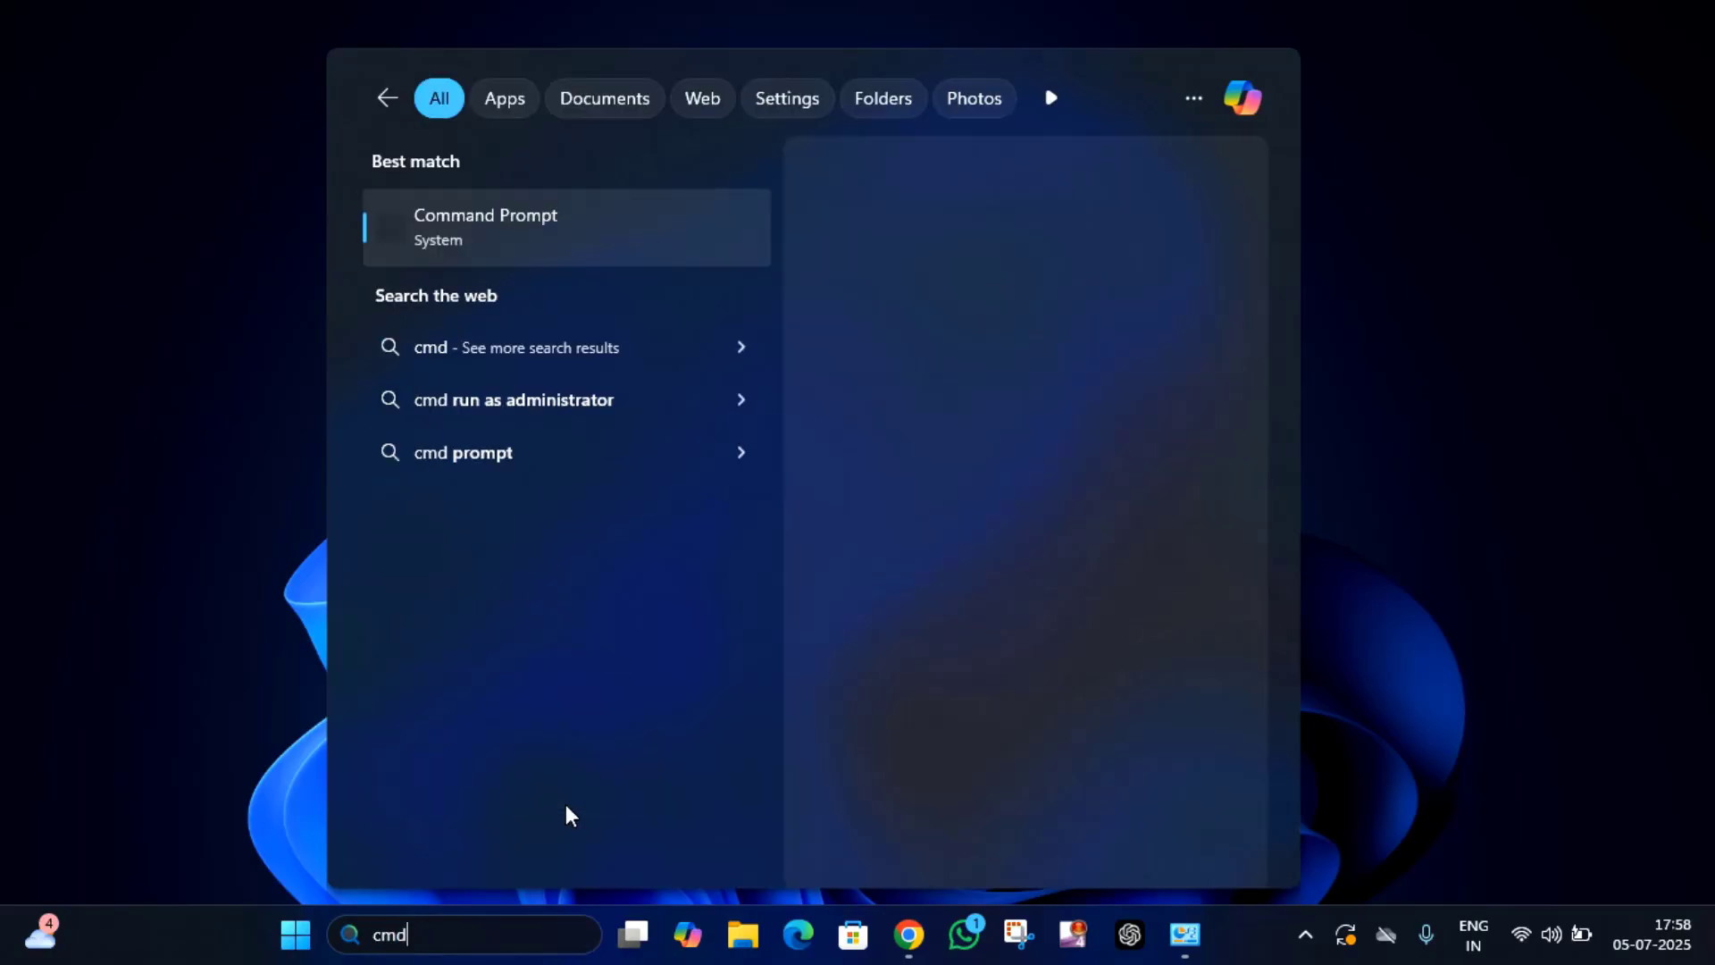
right_click(507, 238)
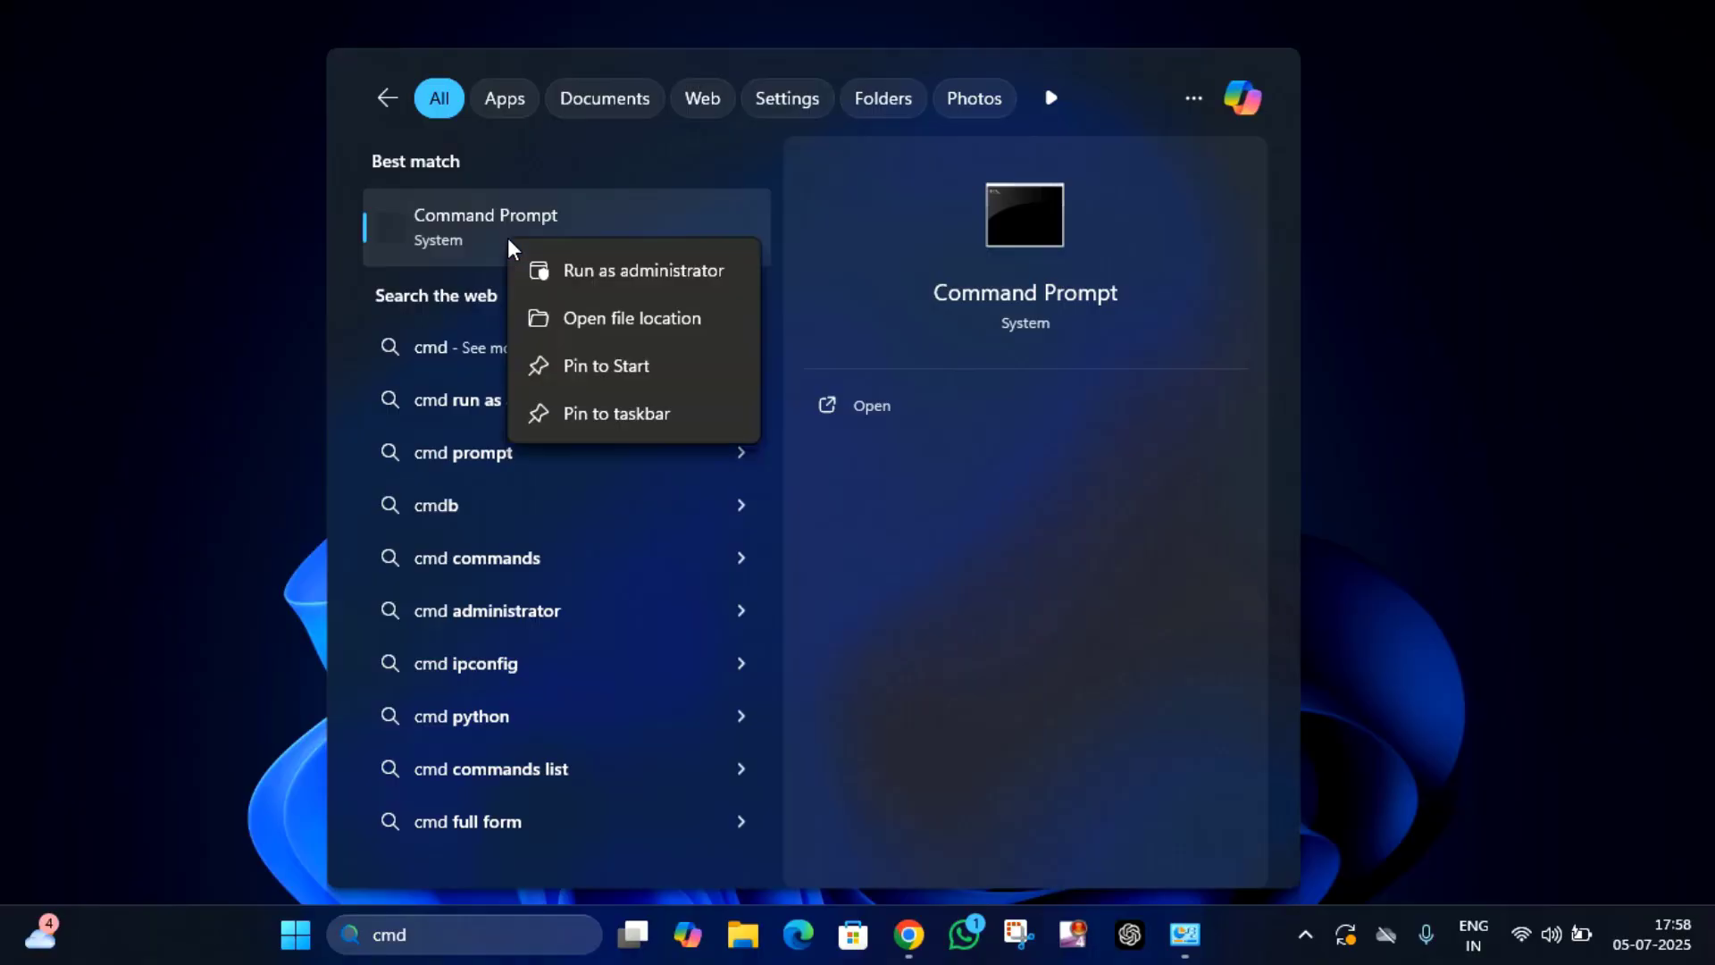
Step: Run 'bcdedit /set hypervisorlaunchtype off' in an elevated Command Prompt, then close it
left_click(610, 272)
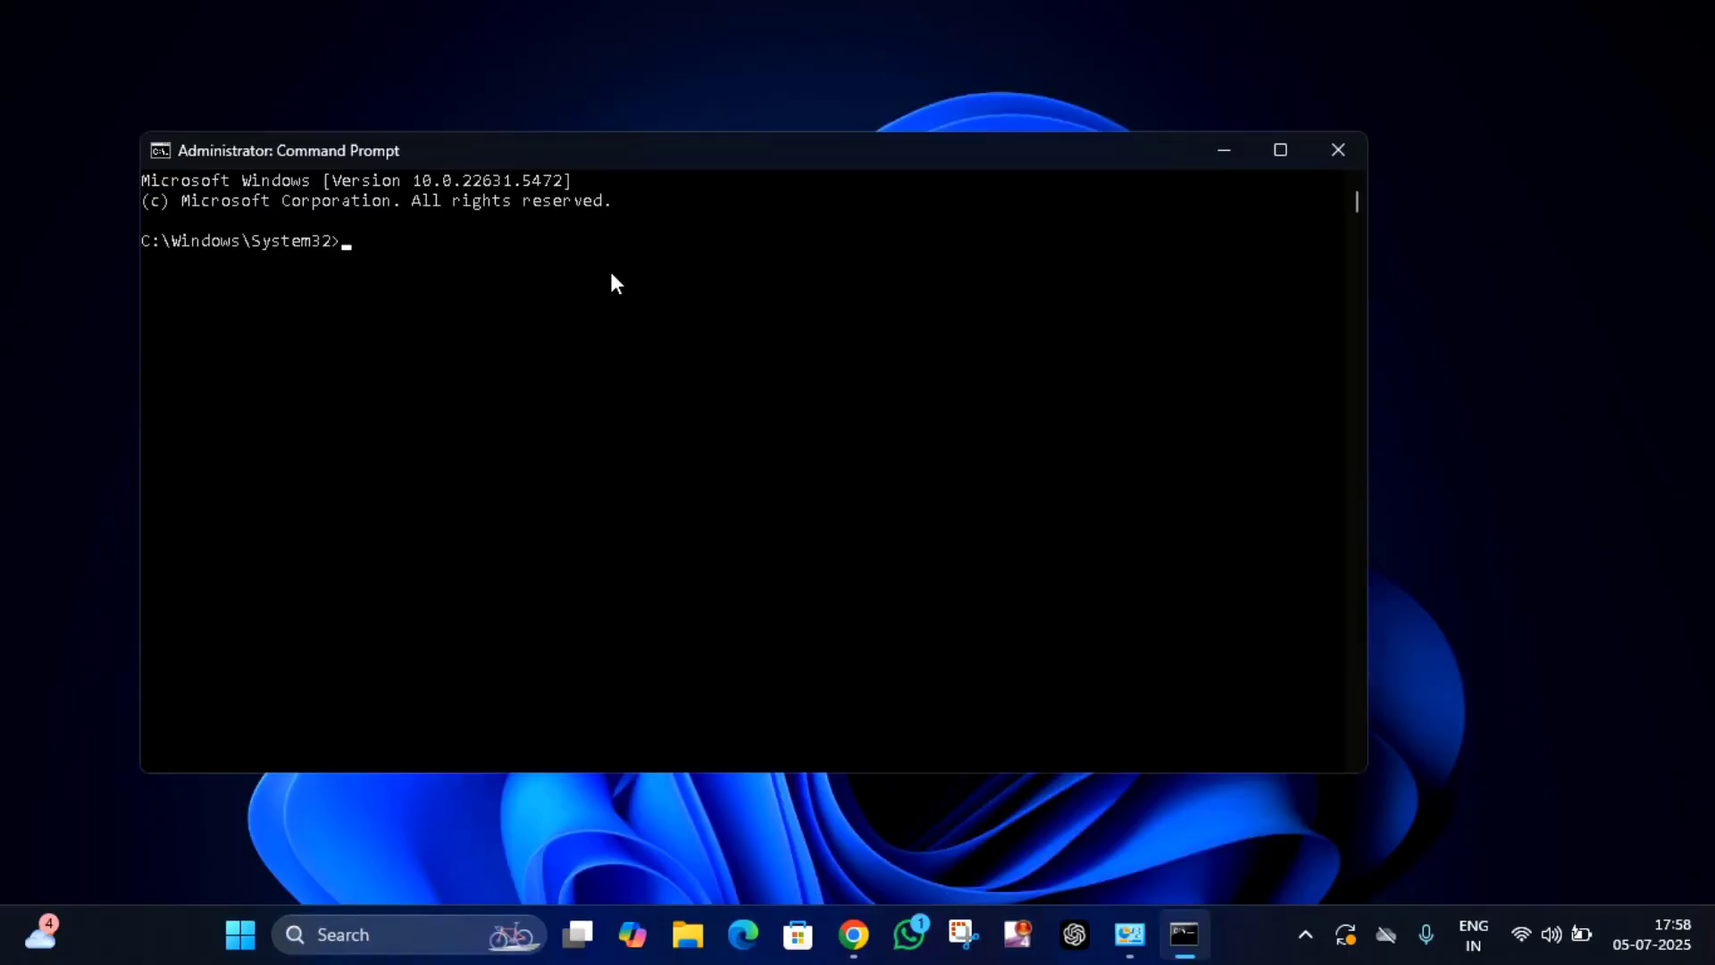
type("bcdedit /set hypervisorlaunchtype off")
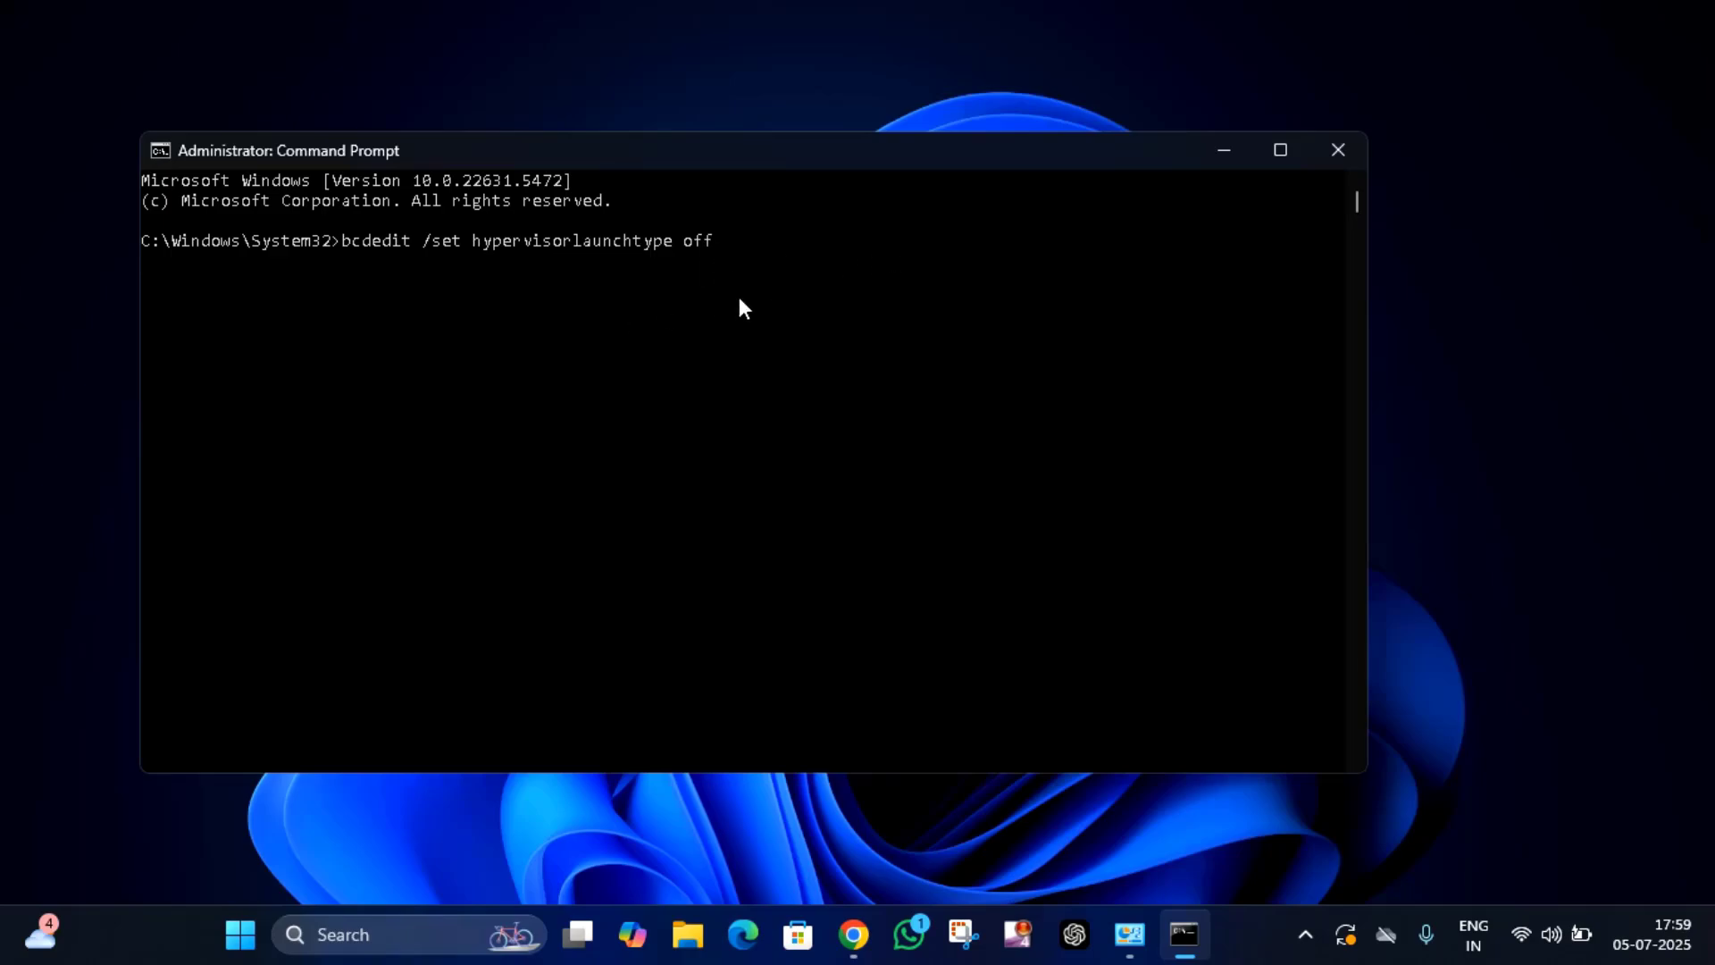
key("Return")
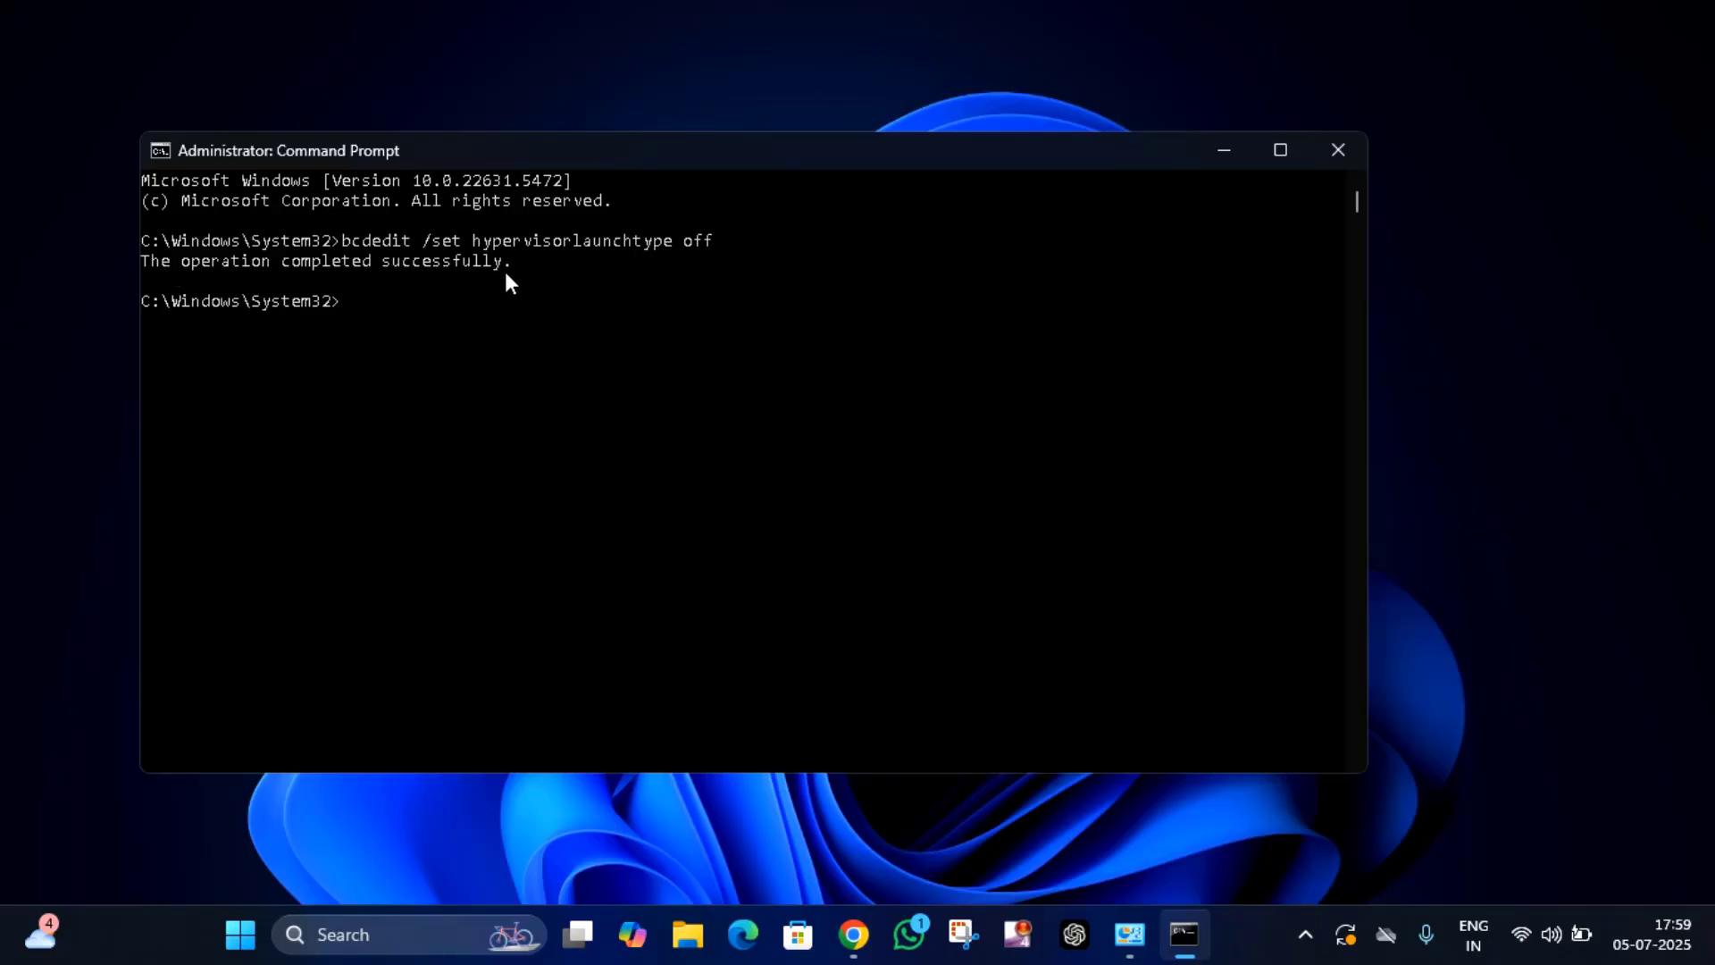
left_click(1318, 168)
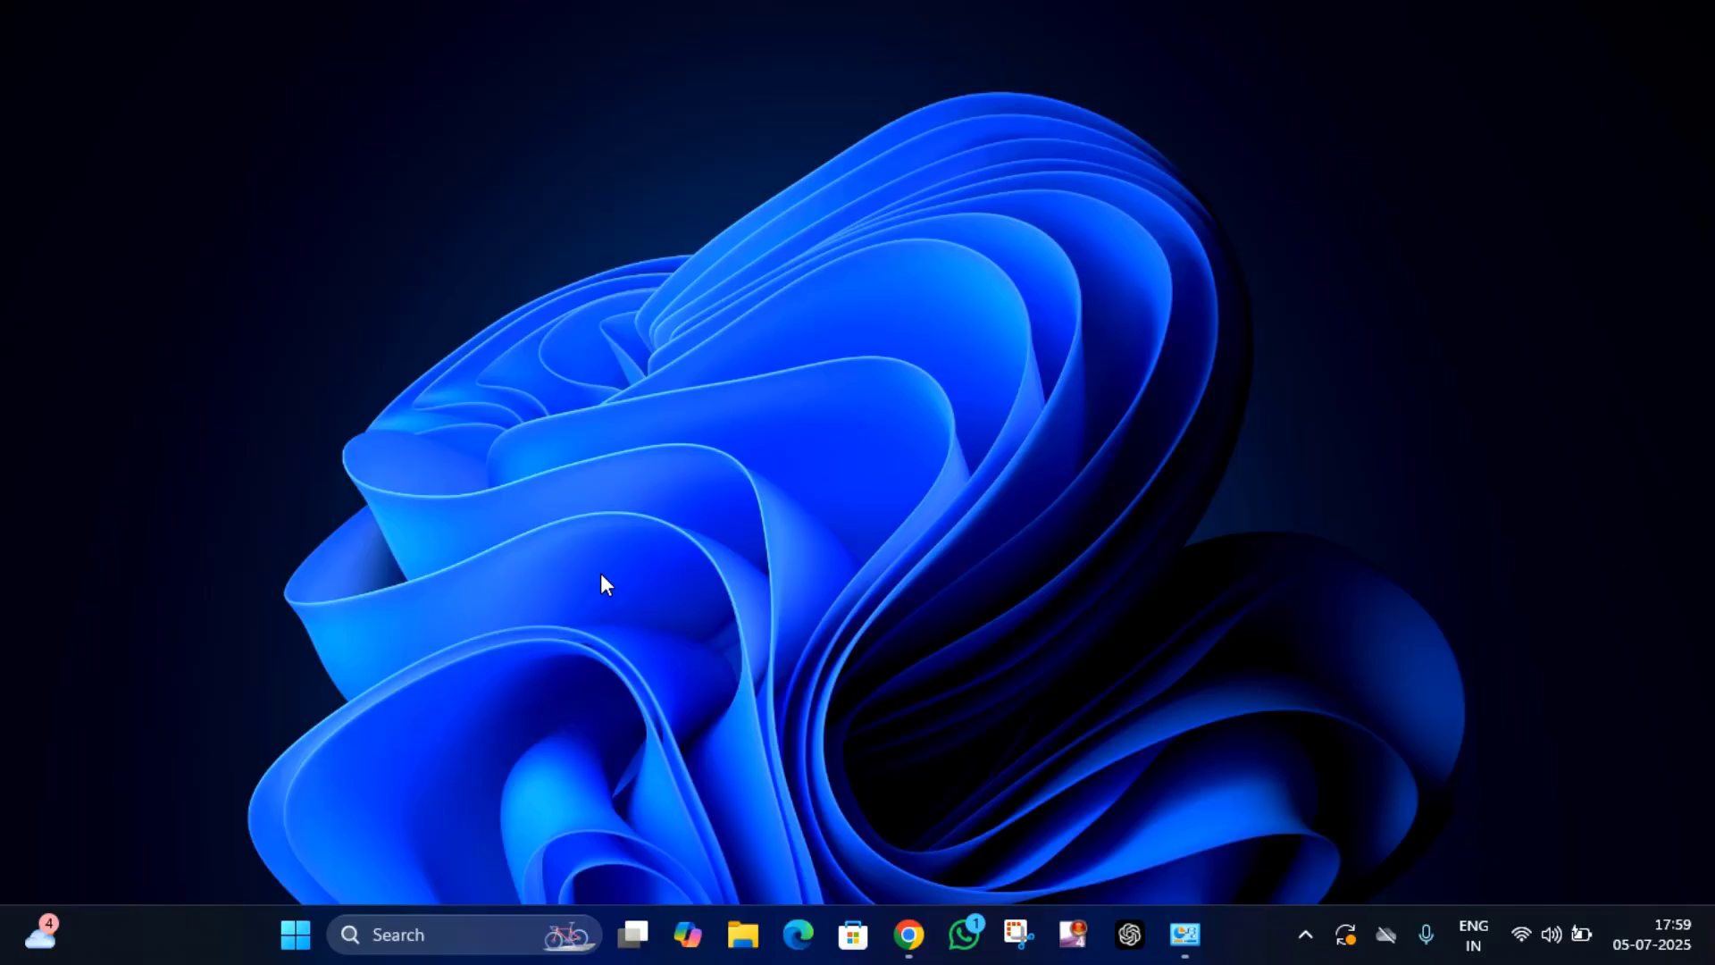
Step: Launch tpm.msc from the Run dialog to check the TPM status
key("super+r")
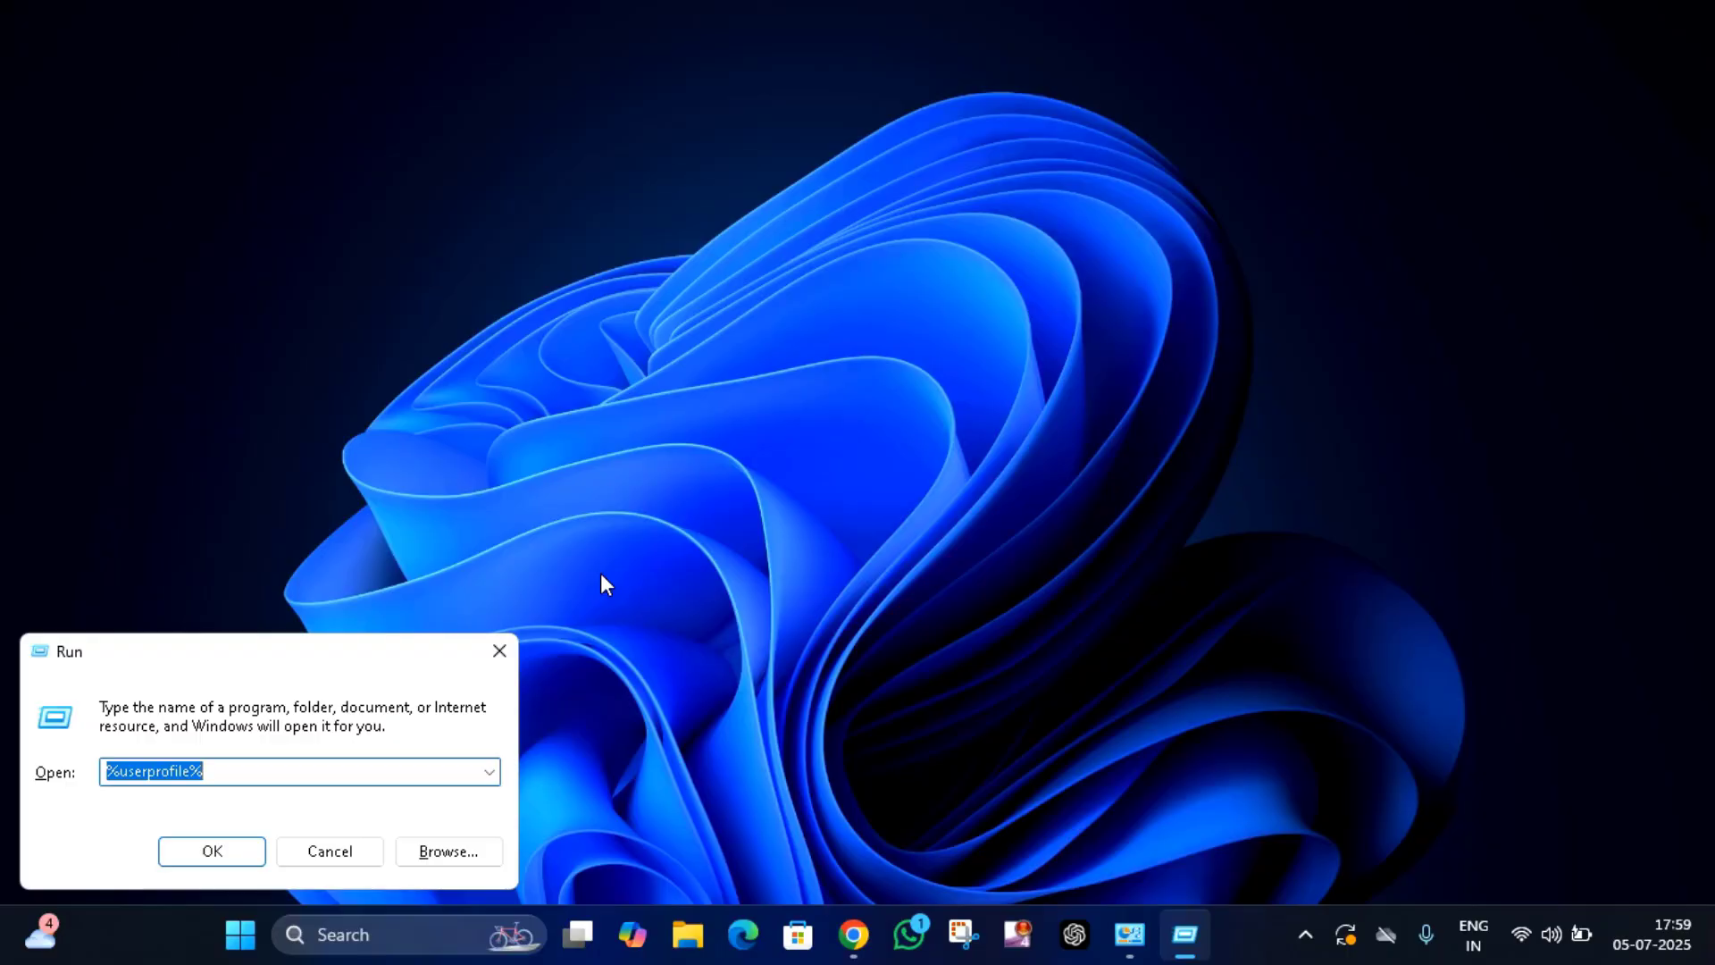
type("tpm")
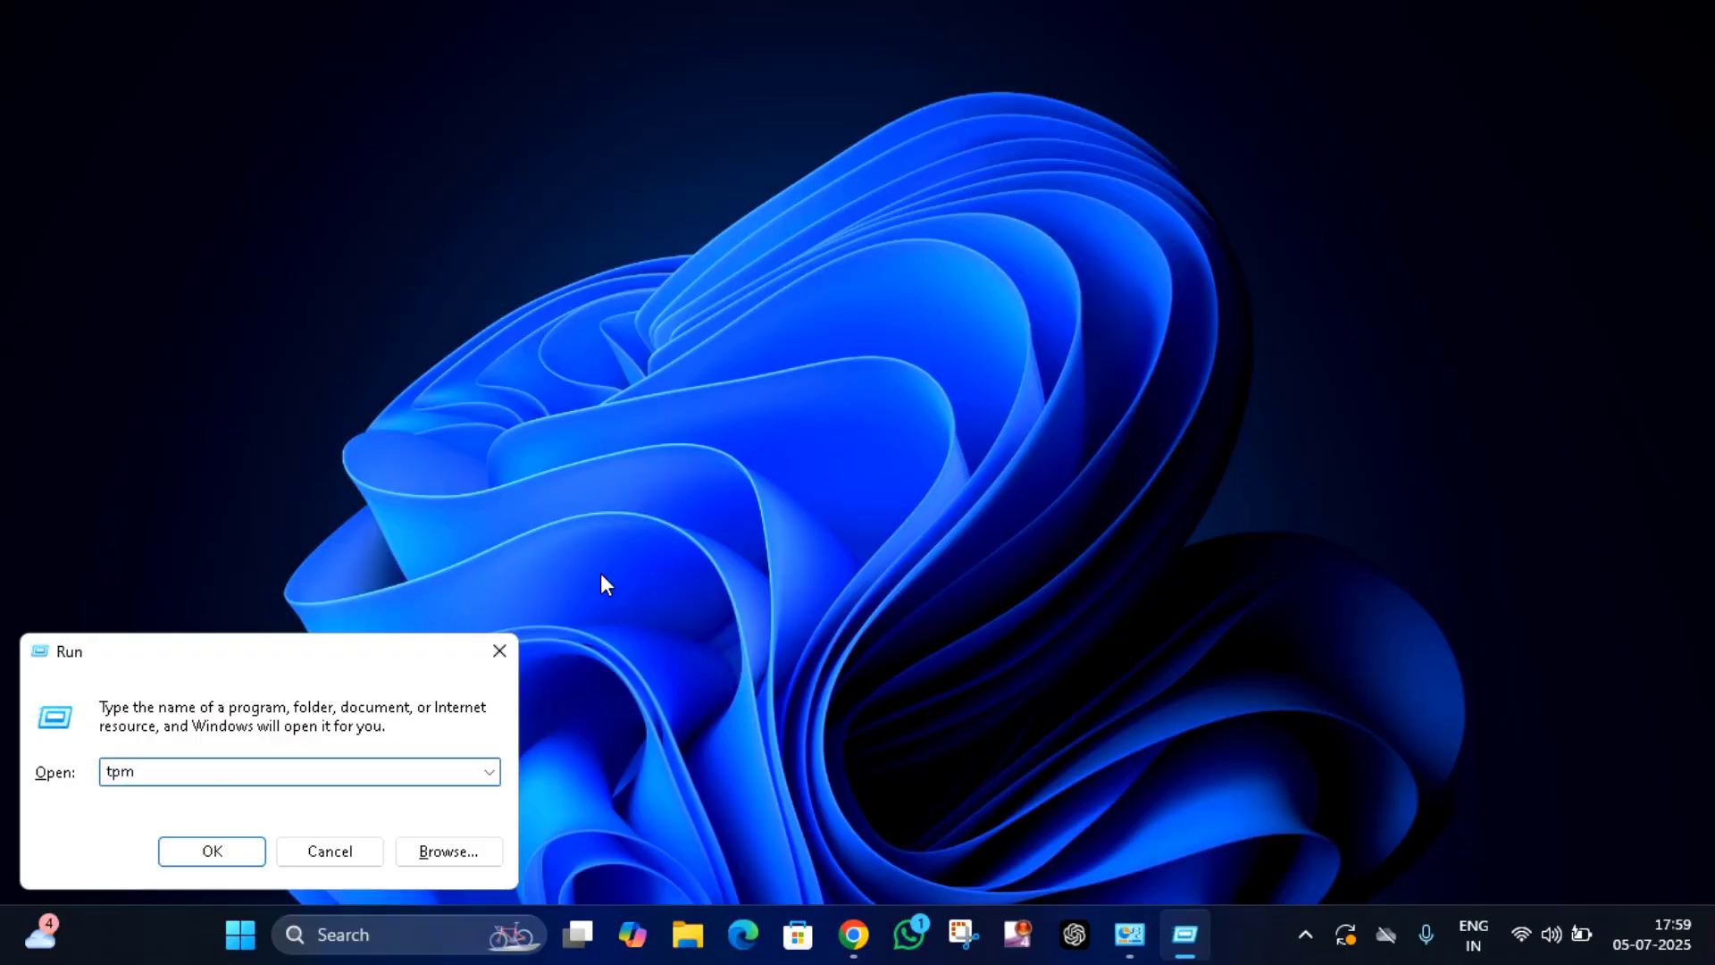
type(".msc")
left_click(210, 858)
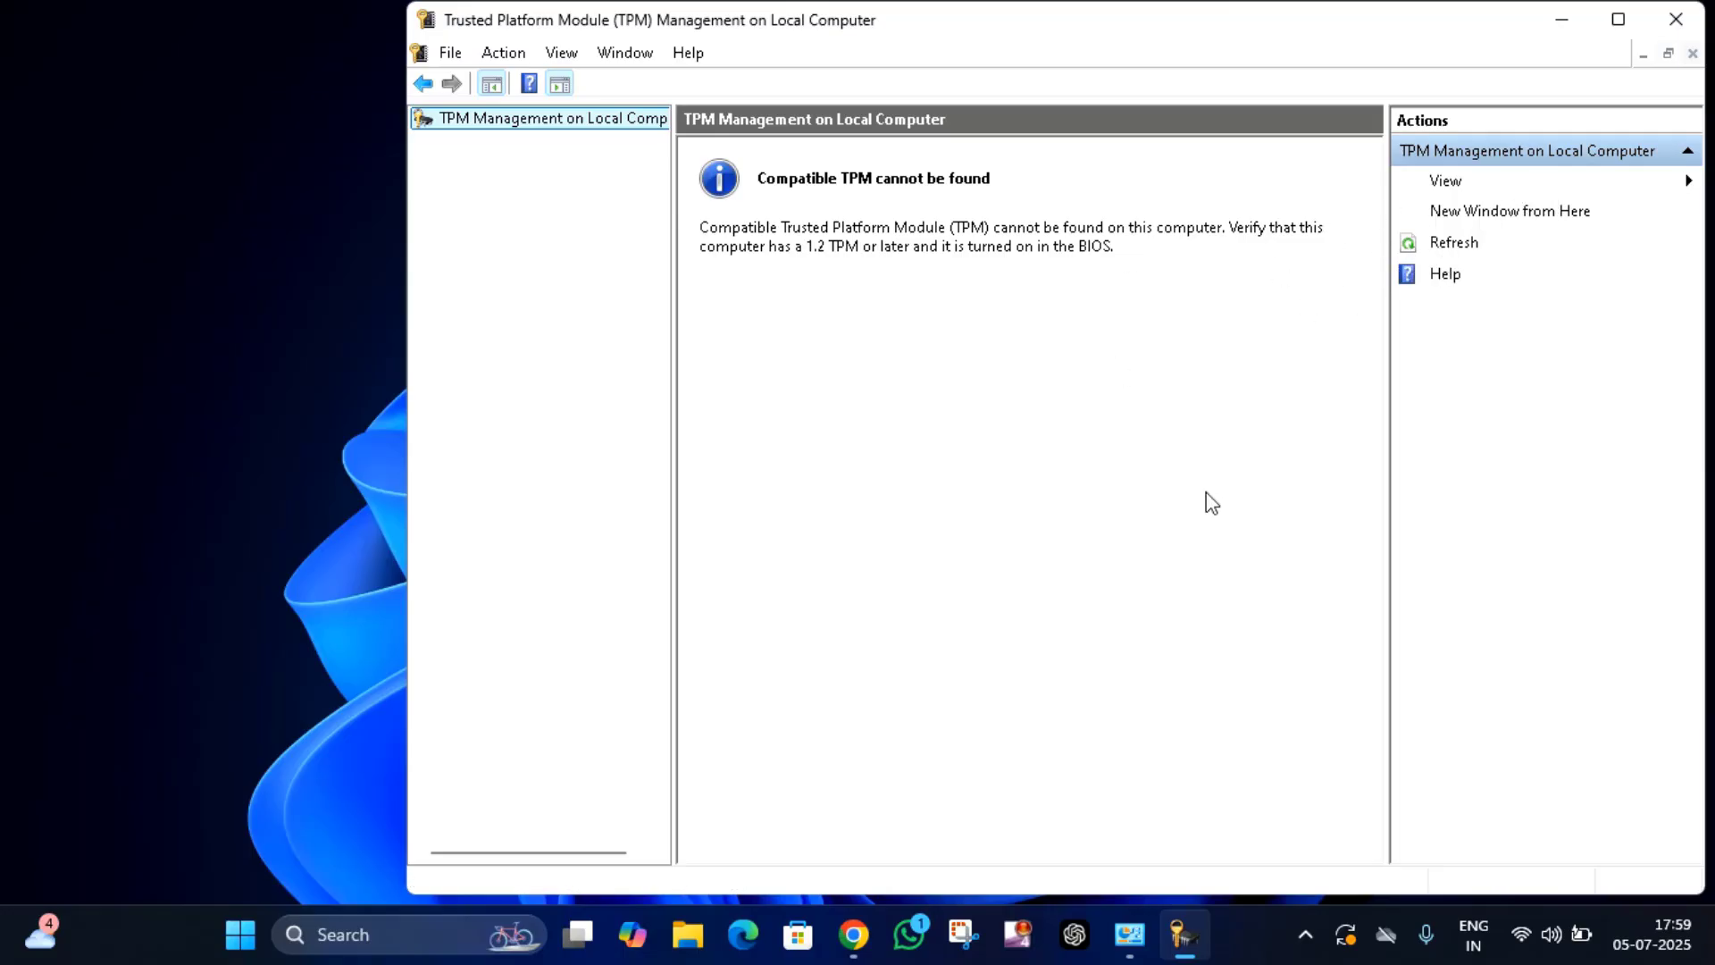
left_click(1661, 27)
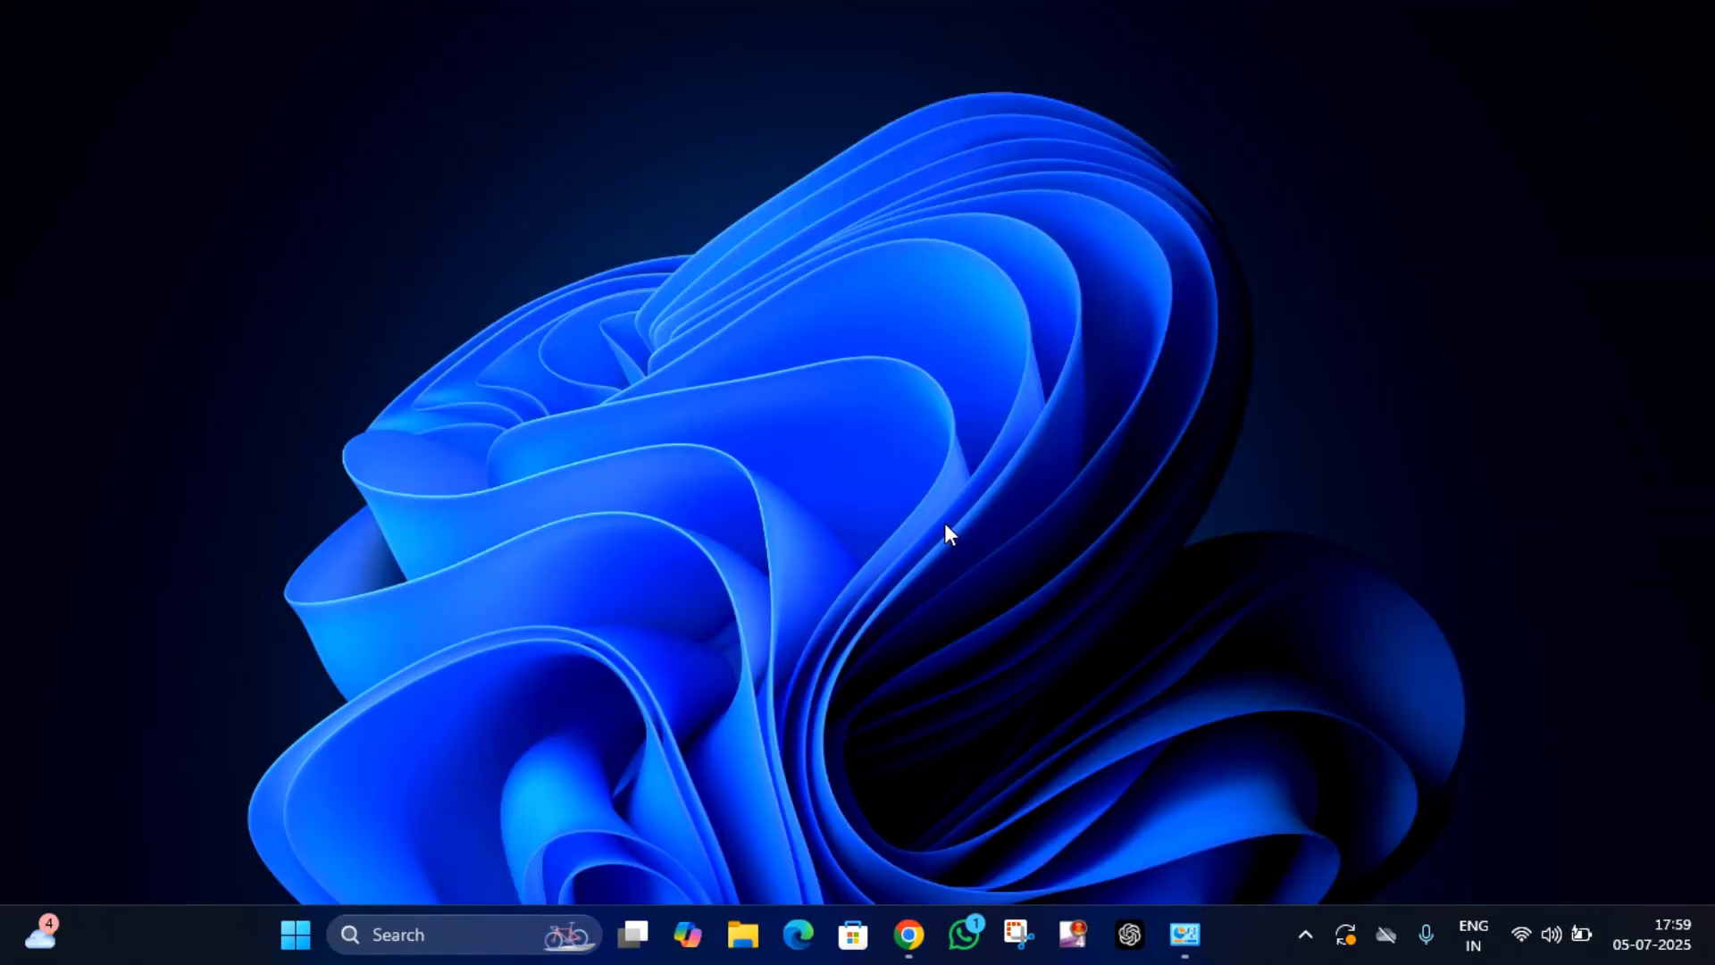